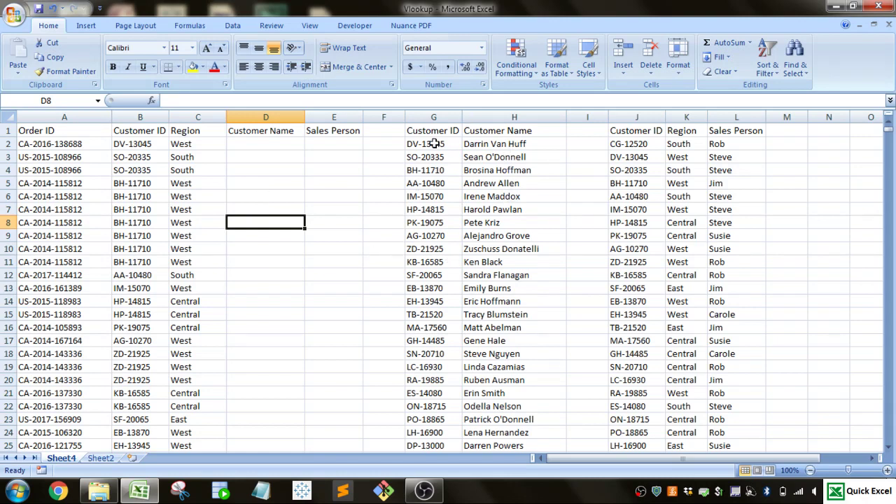
Begin a VLOOKUP formula in cell D2 with the Customer ID in B2 as the lookup value.
{"action": "left_click", "coordinate": [256, 143]}
{"action": "type", "text": "="}
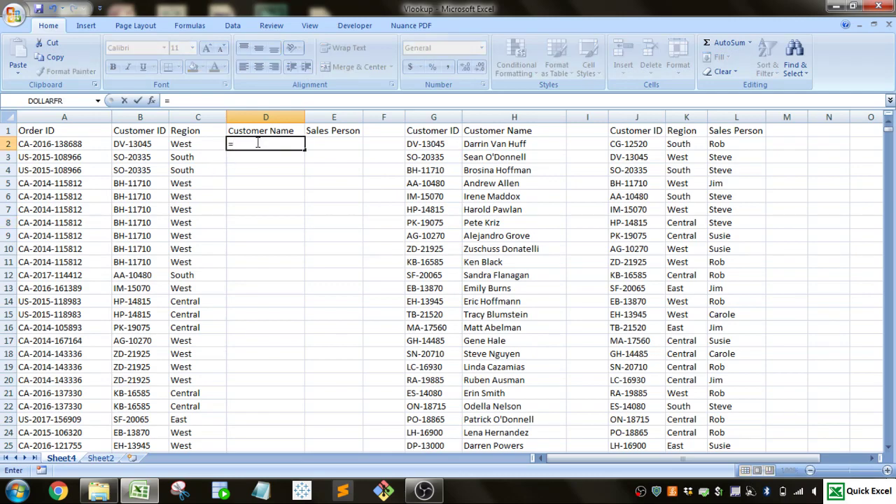
{"action": "type", "text": "vl"}
{"action": "key", "text": "Tab"}
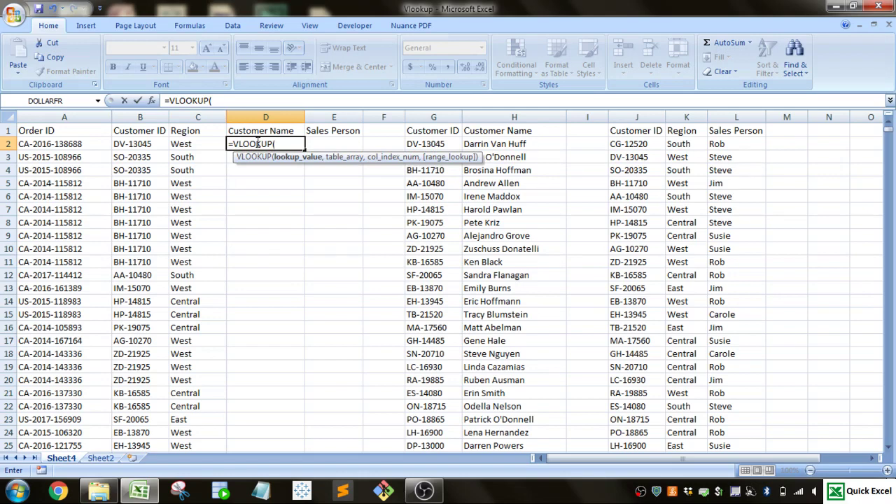
{"action": "left_click", "coordinate": [139, 143]}
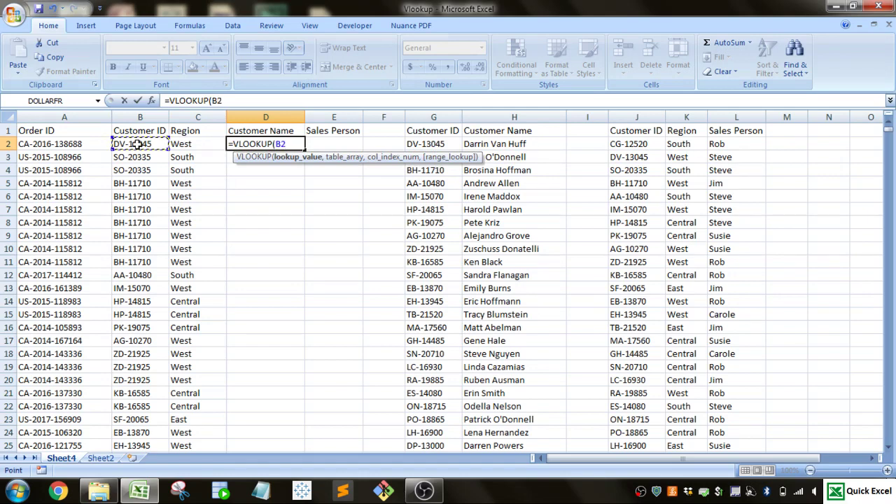
{"action": "type", "text": ","}
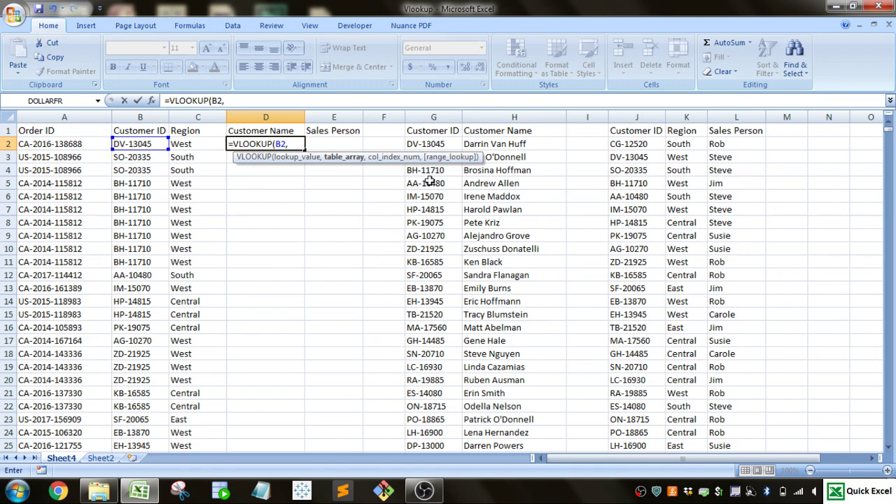
Set the VLOOKUP table array to the Customer ID and Customer Name range G2:H793.
{"action": "left_click", "coordinate": [442, 144]}
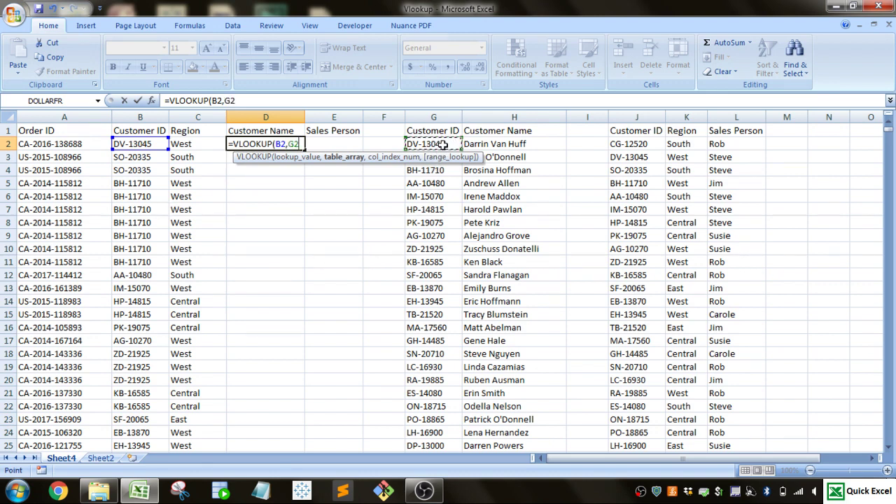
{"action": "key", "text": "ctrl+shift+Down"}
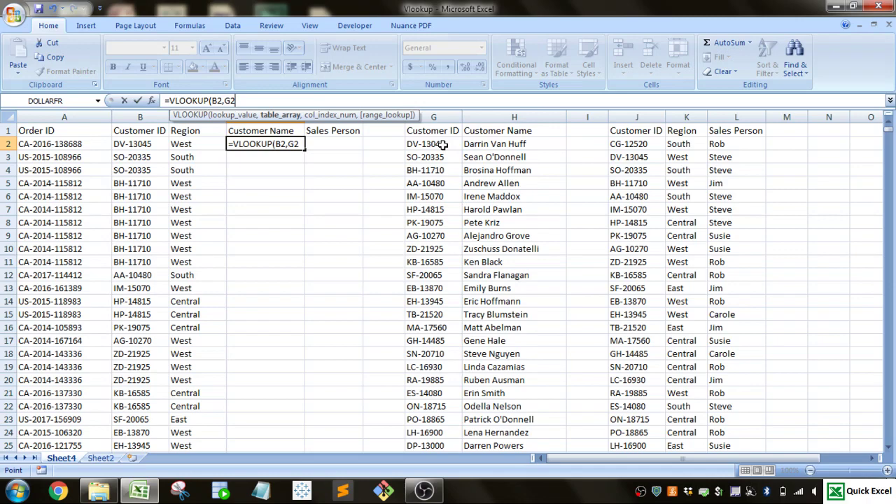
{"action": "key", "text": "BackSpace"}
{"action": "key", "text": "BackSpace"}
{"action": "left_click", "coordinate": [443, 145]}
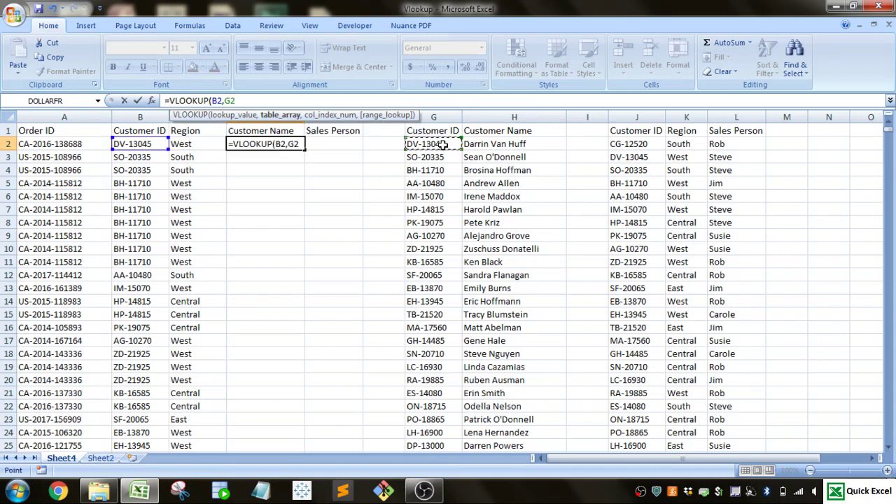
{"action": "key", "text": "shift+Right"}
{"action": "key", "text": "ctrl+shift+Down"}
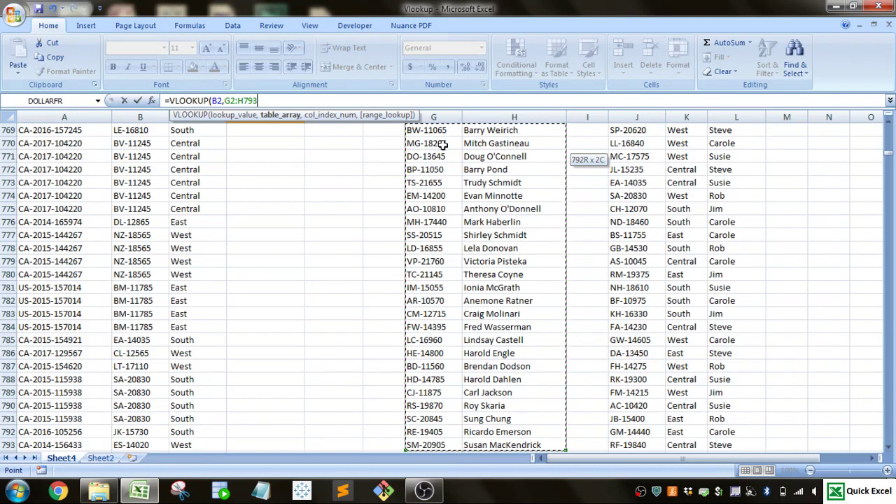
{"action": "type", "text": ","}
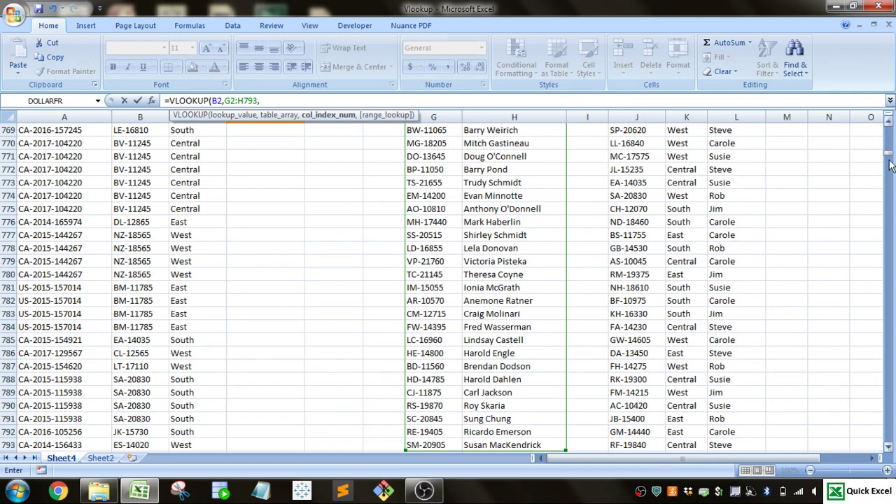
Complete the D2 VLOOKUP with column index 2 and FALSE for an exact match.
{"action": "left_click_drag", "start_coordinate": [888, 153], "coordinate": [864, 132]}
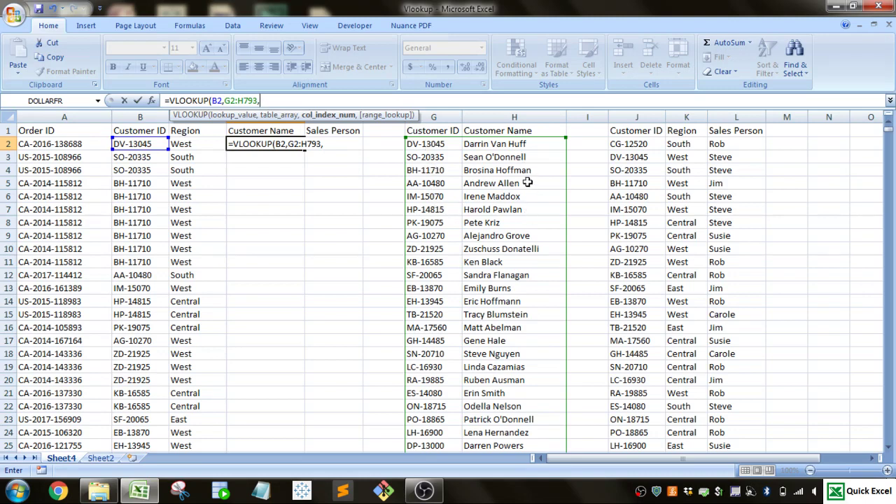
{"action": "type", "text": "2,"}
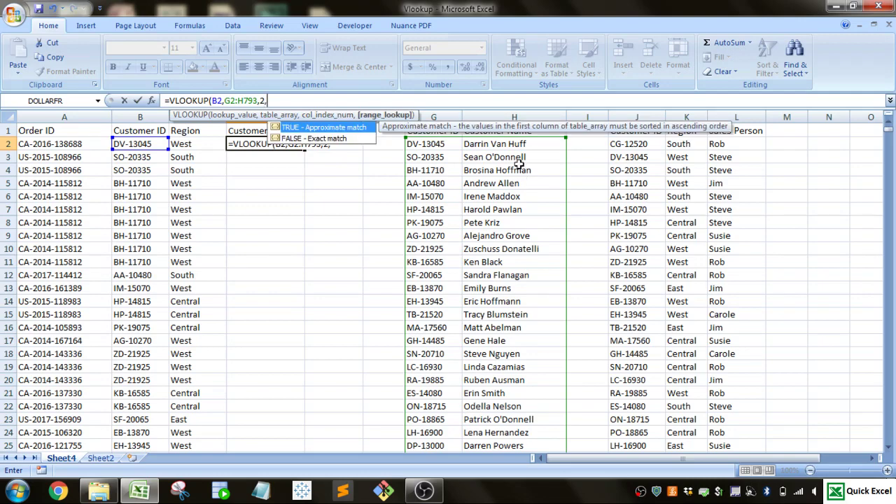
{"action": "key", "text": "Down"}
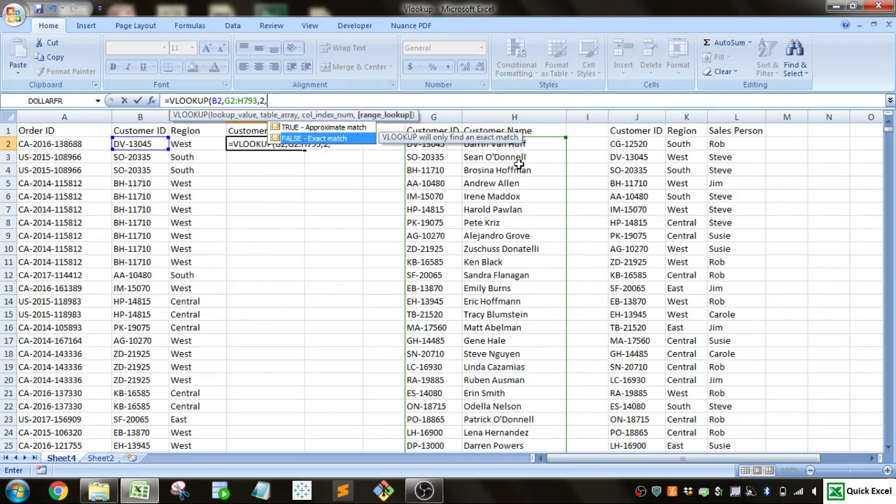
{"action": "key", "text": "Tab"}
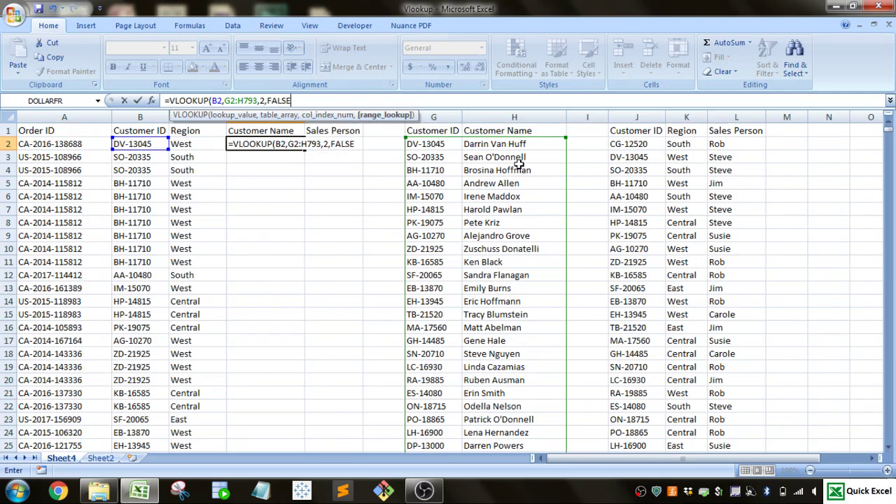
{"action": "type", "text": ")"}
{"action": "key", "text": "Return"}
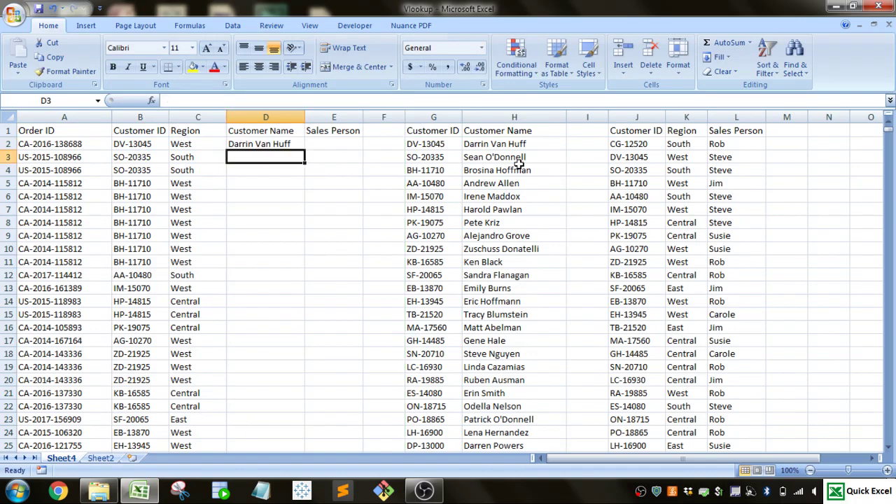
Try filling the D2 formula down the Customer Name column, and inspect the copied references in D4.
{"action": "left_click", "coordinate": [290, 141]}
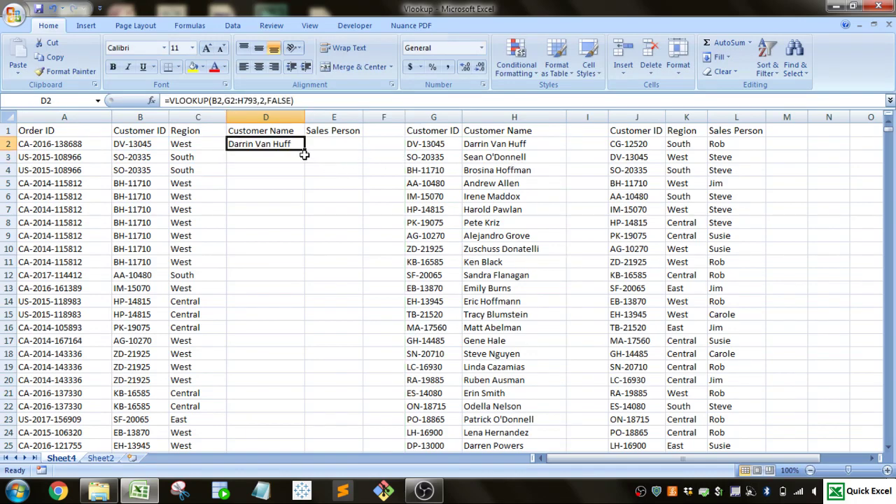
{"action": "double_click", "coordinate": [304, 150]}
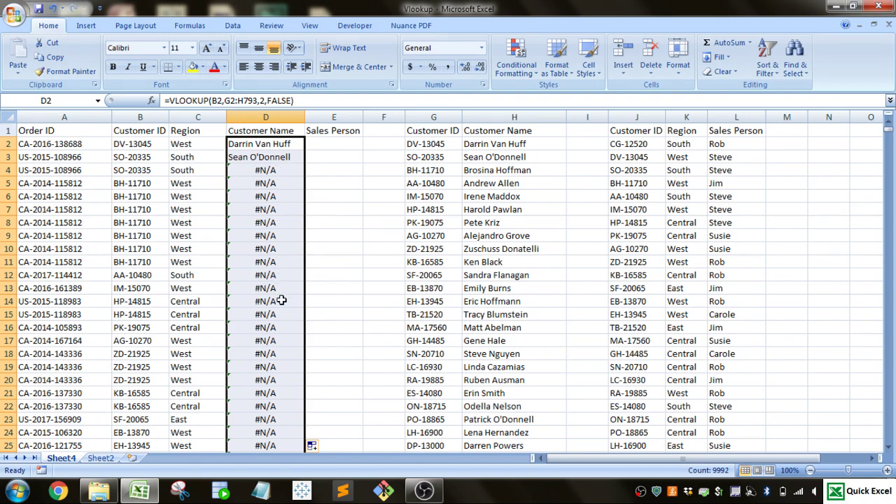
{"action": "double_click", "coordinate": [278, 170]}
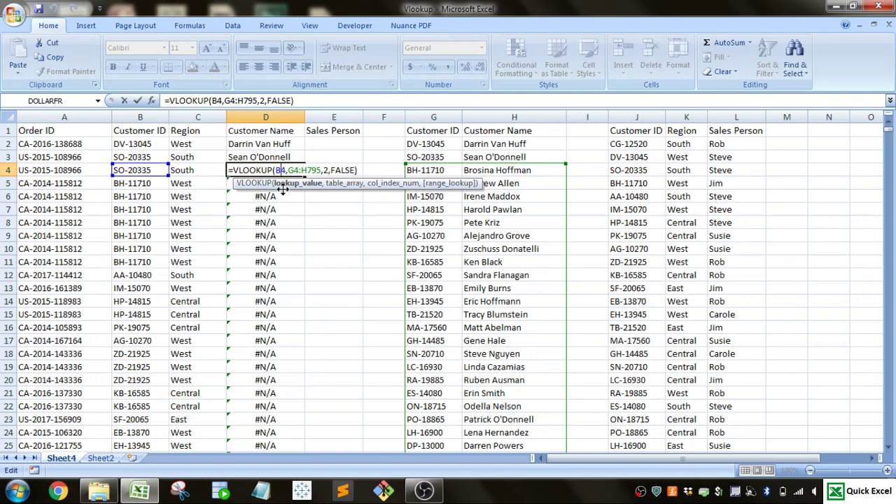
{"action": "key", "text": "Escape"}
Make the table array in the D2 formula absolute as $G$2:$H$793.
{"action": "double_click", "coordinate": [282, 142]}
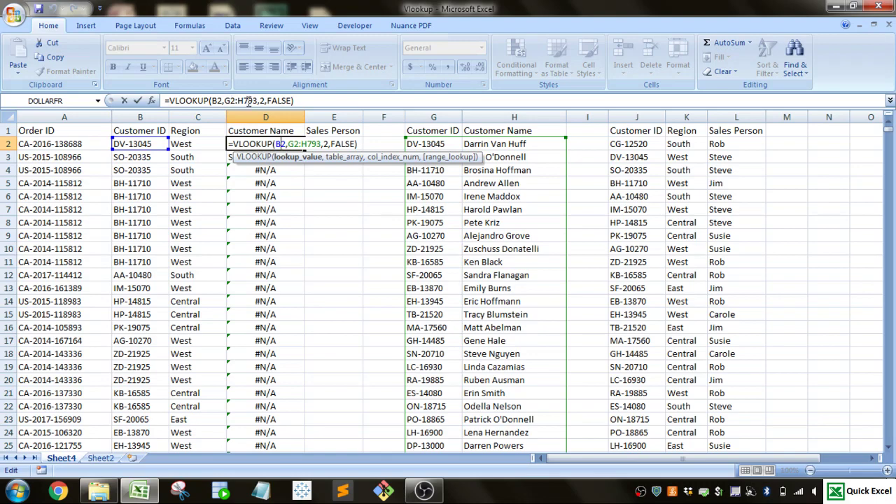
{"action": "left_click", "coordinate": [225, 100]}
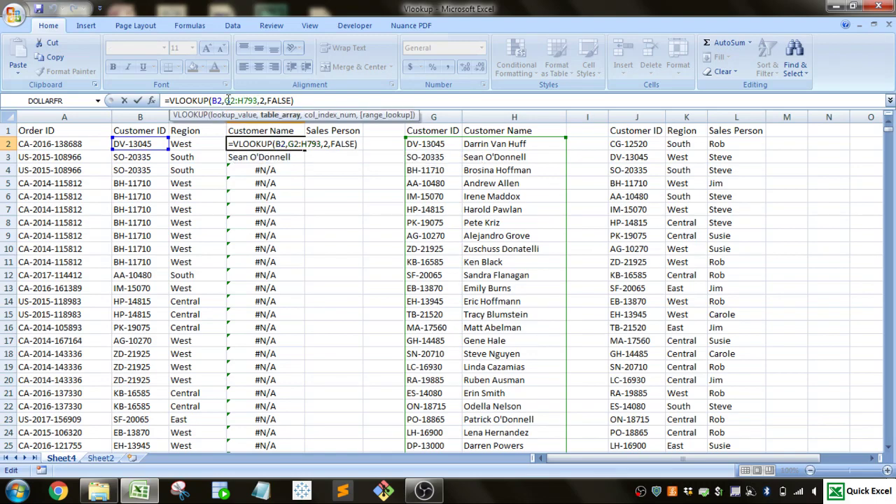
{"action": "key", "text": "F4"}
{"action": "left_click", "coordinate": [254, 100]}
{"action": "key", "text": "F4"}
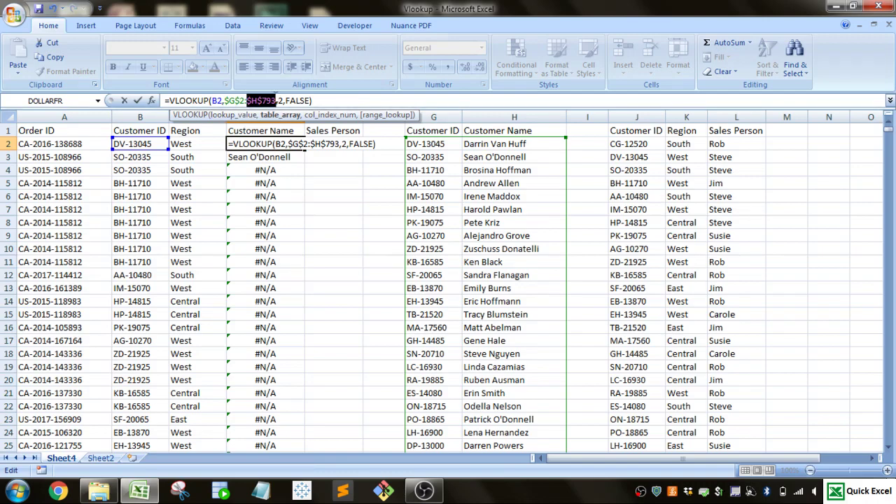
{"action": "left_click", "coordinate": [277, 100]}
{"action": "key", "text": "Return"}
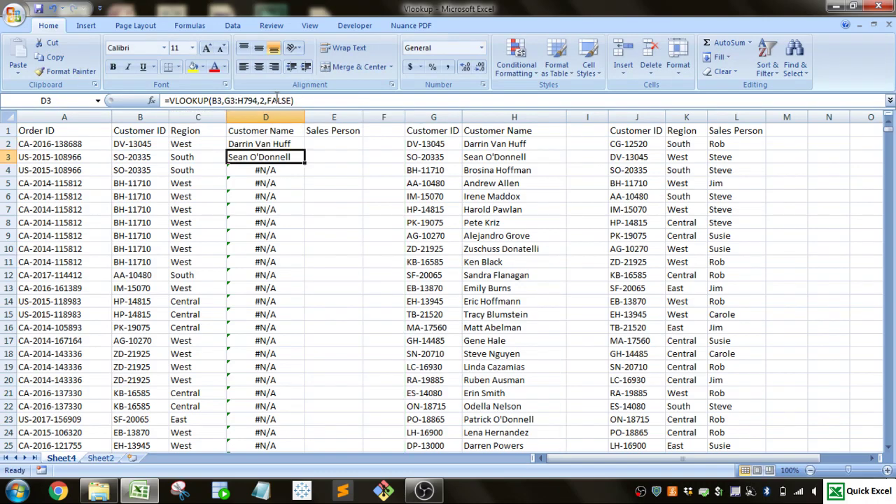
Fill the corrected D2 formula down the Customer Name column and check the references in D10.
{"action": "left_click", "coordinate": [297, 142]}
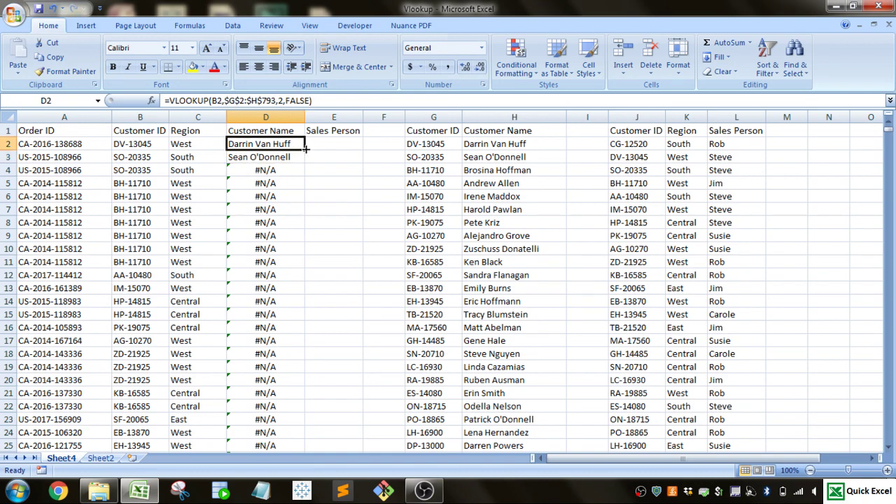
{"action": "double_click", "coordinate": [305, 148]}
{"action": "double_click", "coordinate": [278, 248]}
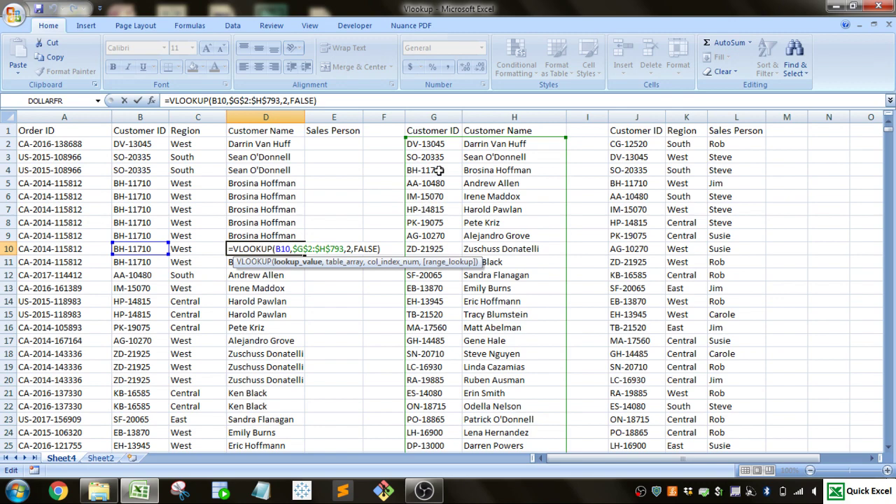
{"action": "key", "text": "Return"}
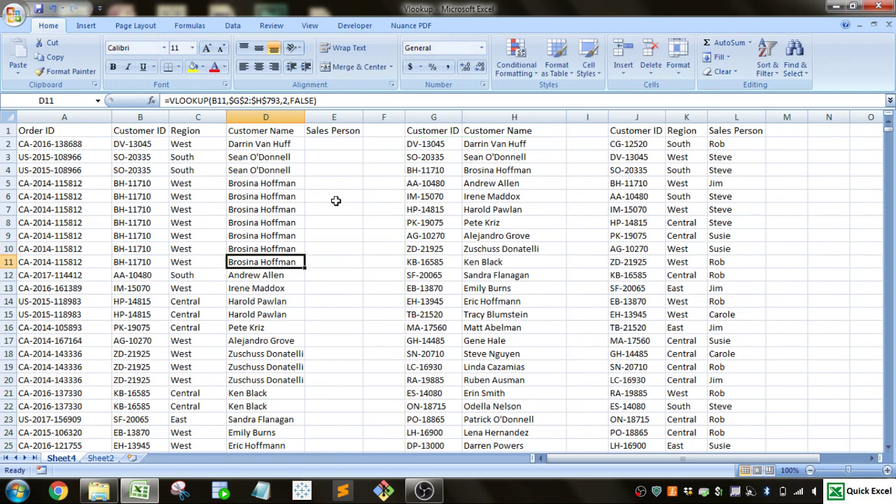
{"action": "left_click", "coordinate": [286, 143]}
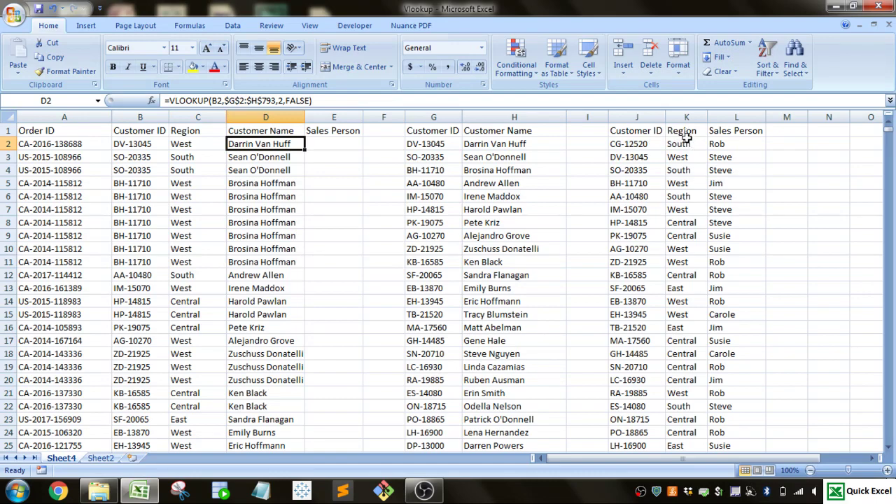
Insert an empty column before the Sales Person column L in the second lookup table.
{"action": "left_click", "coordinate": [733, 117]}
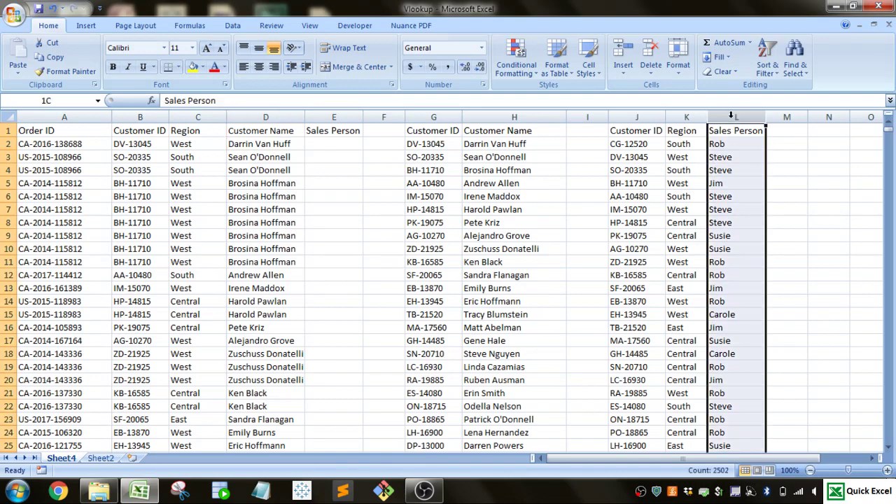
{"action": "right_click", "coordinate": [733, 119]}
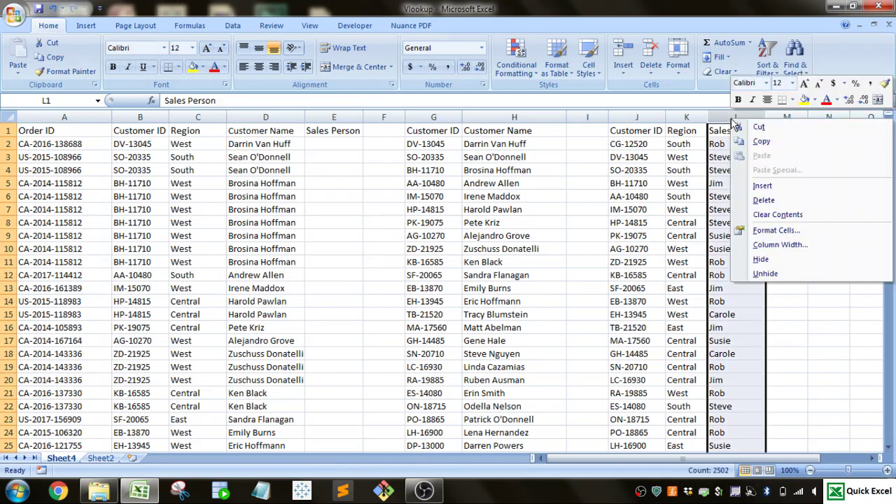
{"action": "left_click", "coordinate": [761, 186]}
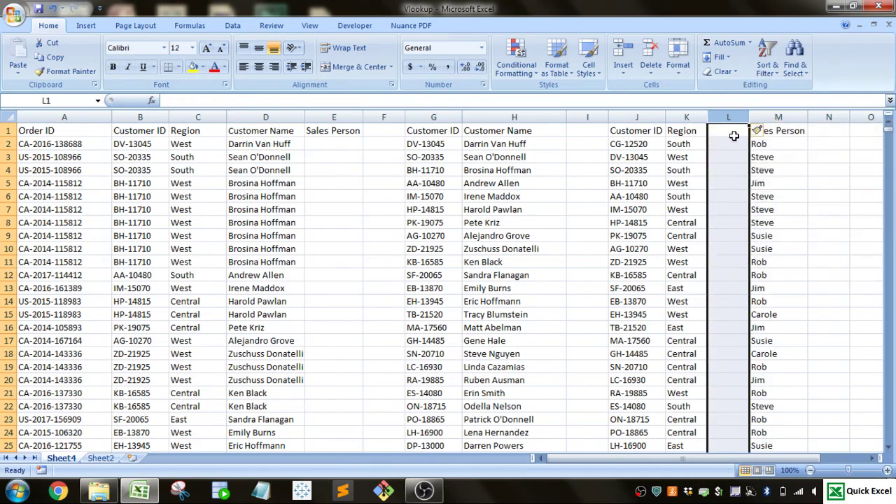
Enter a CONCATENATE formula in L2 that joins the Customer ID in J2 with the Region in K2.
{"action": "left_click", "coordinate": [729, 144]}
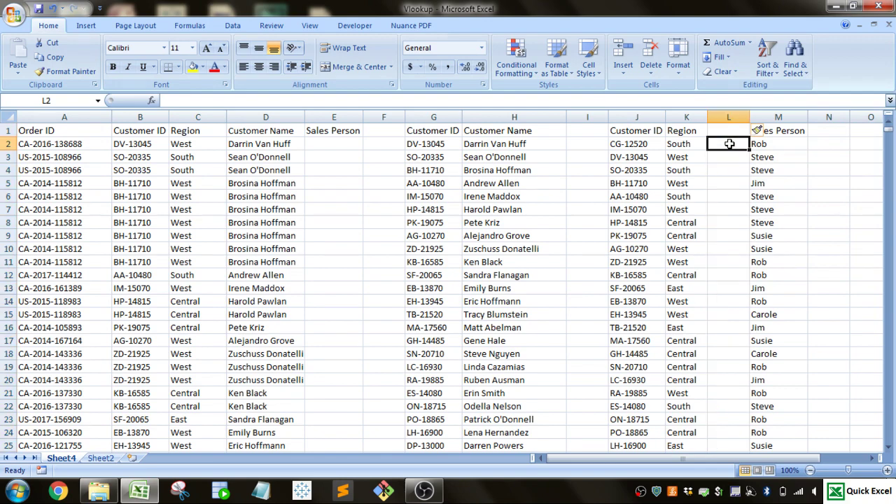
{"action": "type", "text": "=con"}
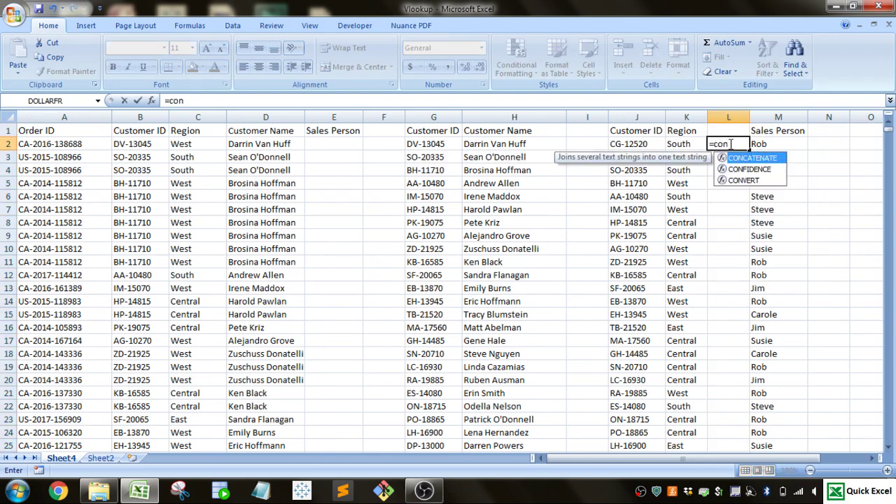
{"action": "key", "text": "Tab"}
{"action": "left_click", "coordinate": [636, 144]}
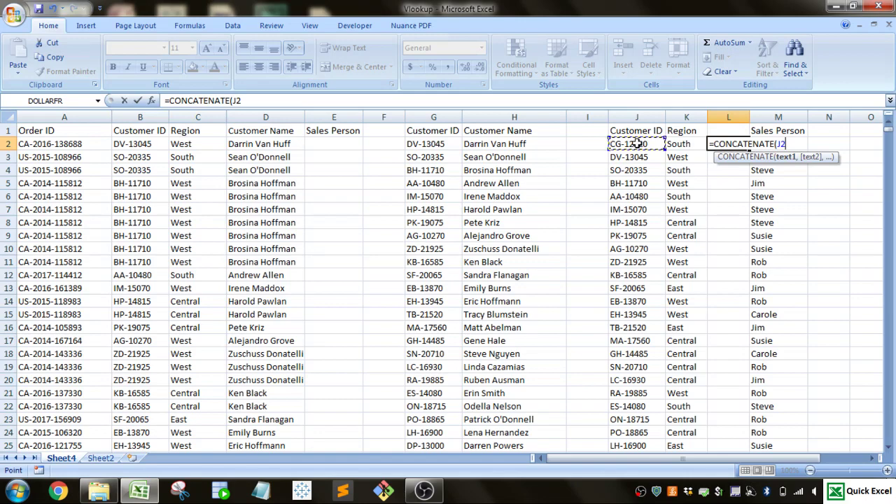
{"action": "type", "text": ","}
{"action": "left_click", "coordinate": [670, 143]}
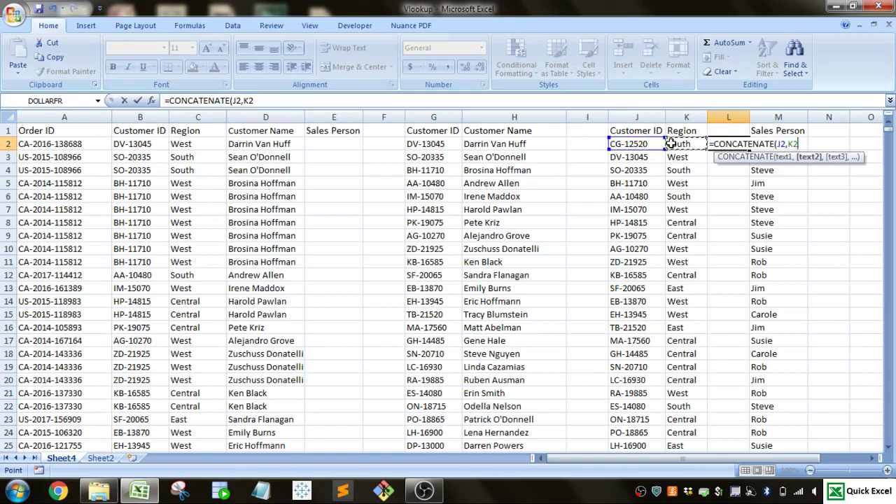
{"action": "type", "text": ")"}
{"action": "key", "text": "Return"}
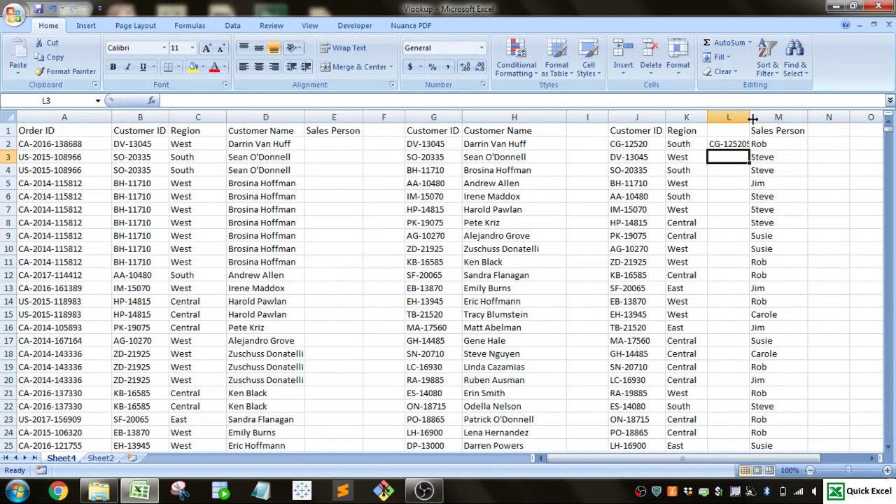
Widen column L to fit the combined keys and fill the L2 formula down the column.
{"action": "left_click_drag", "start_coordinate": [749, 116], "coordinate": [832, 116]}
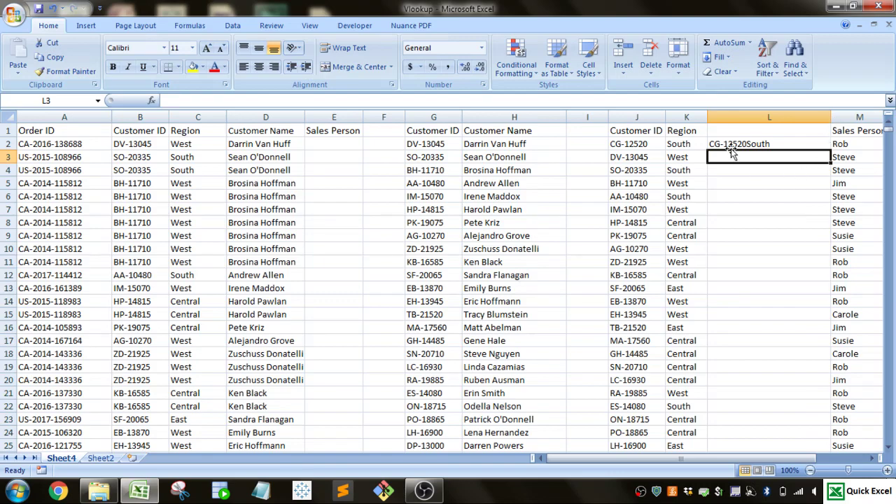
{"action": "left_click_drag", "start_coordinate": [831, 116], "coordinate": [783, 117]}
{"action": "left_click", "coordinate": [754, 143]}
{"action": "double_click", "coordinate": [784, 150]}
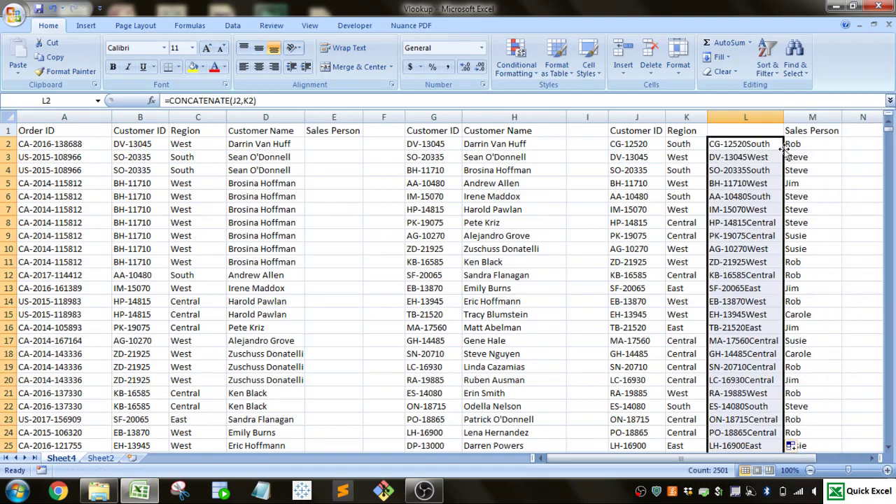
Begin a VLOOKUP formula in E2 using CONCATENATE(B2,C2) as the lookup value.
{"action": "left_click", "coordinate": [757, 179]}
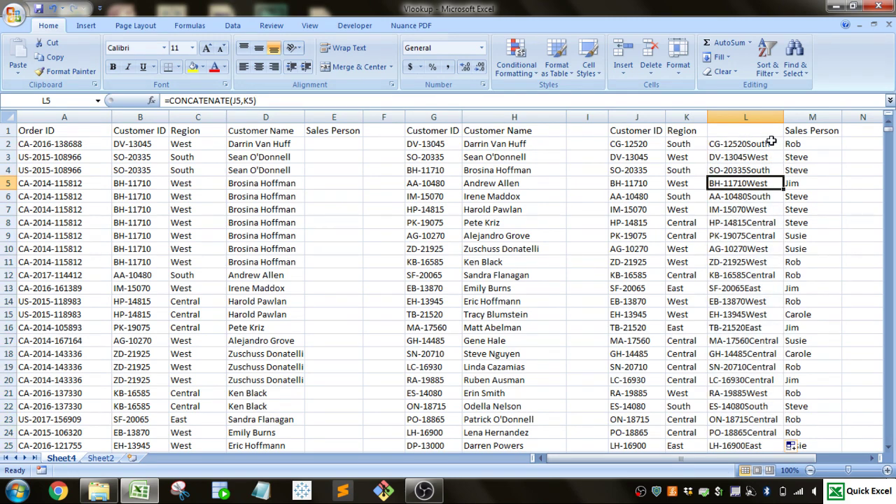
{"action": "left_click", "coordinate": [345, 147]}
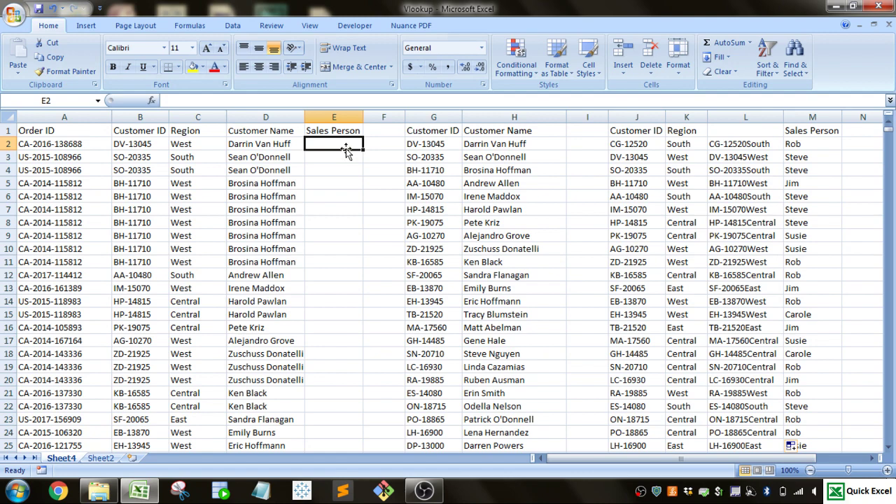
{"action": "type", "text": "=vl"}
{"action": "key", "text": "Tab"}
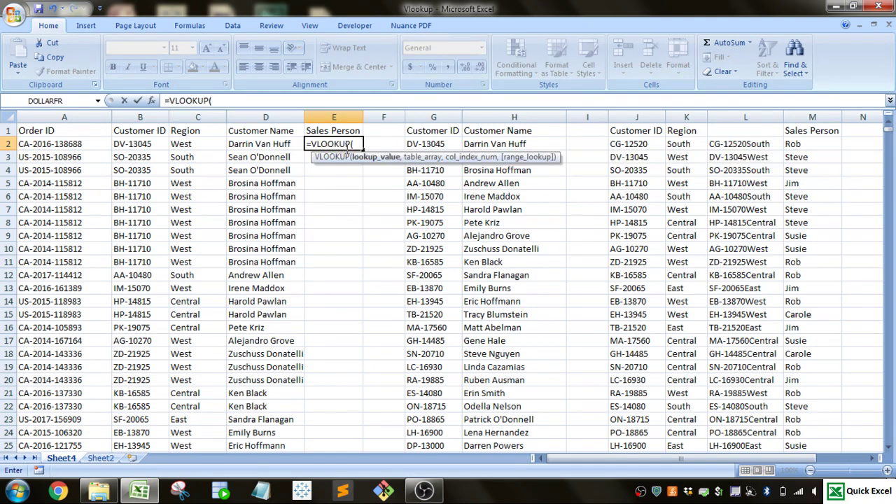
{"action": "type", "text": "con"}
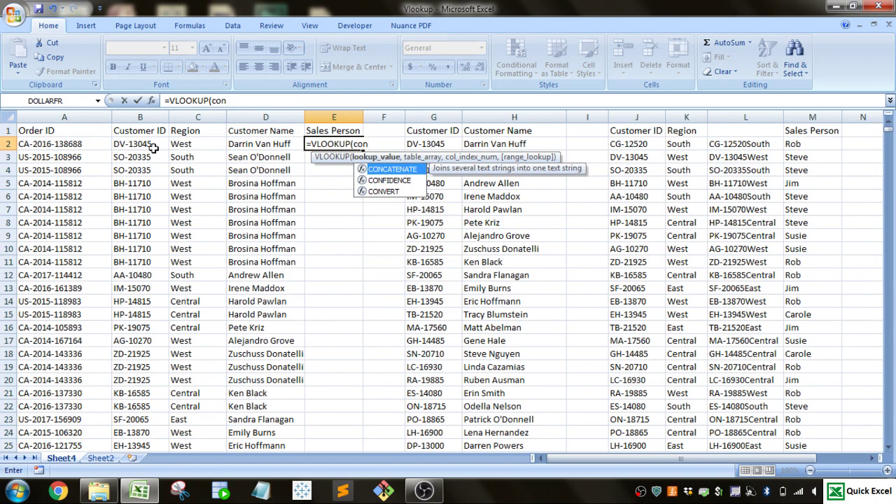
{"action": "key", "text": "Tab"}
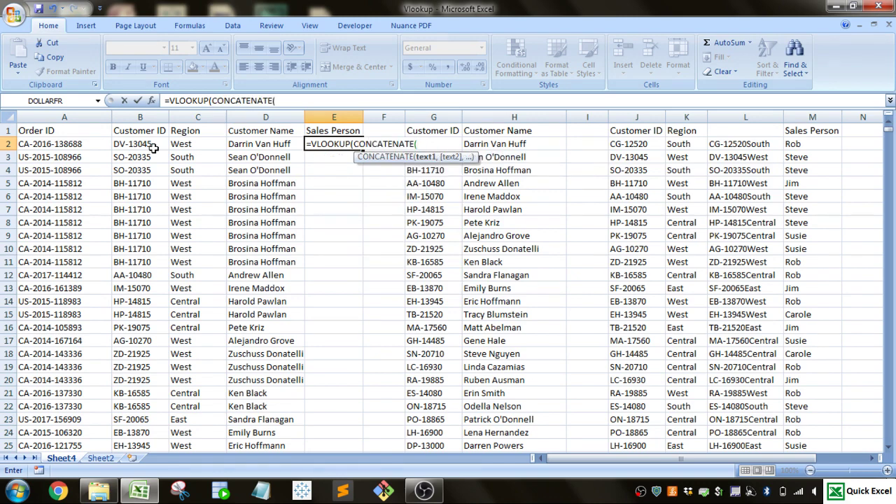
{"action": "left_click", "coordinate": [150, 144]}
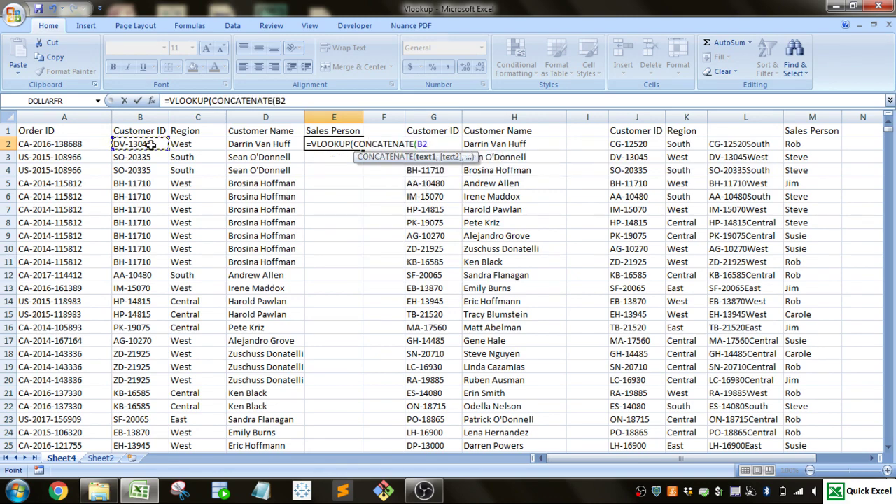
{"action": "type", "text": ","}
{"action": "left_click", "coordinate": [187, 144]}
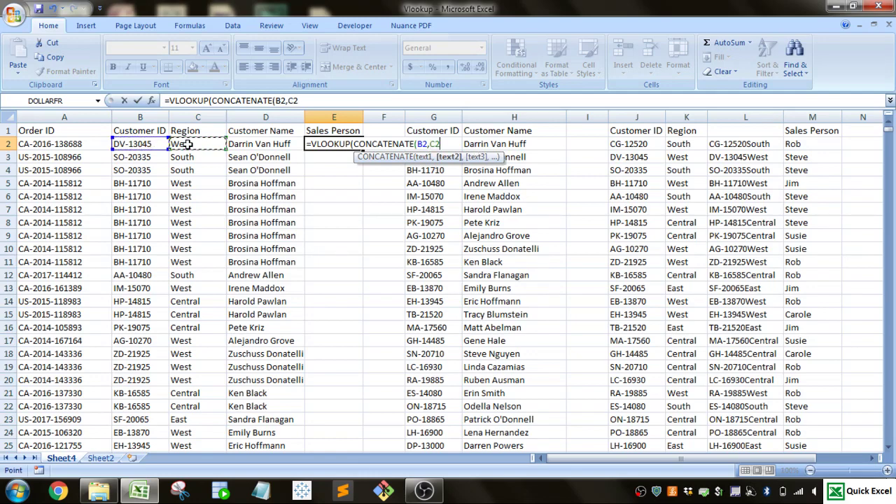
{"action": "type", "text": "),"}
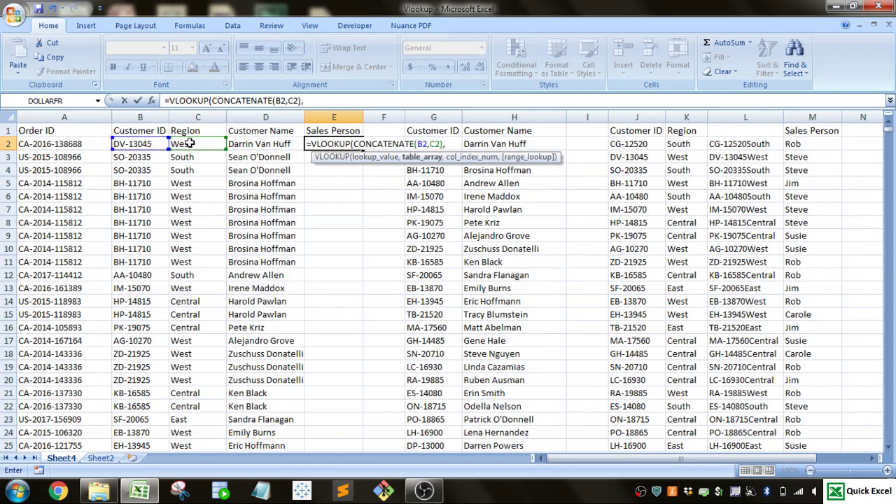
Set the E2 formula's table array to the absolute range $L$2:$M$2502, covering the combined keys and Sales Person column.
{"action": "left_click", "coordinate": [756, 146]}
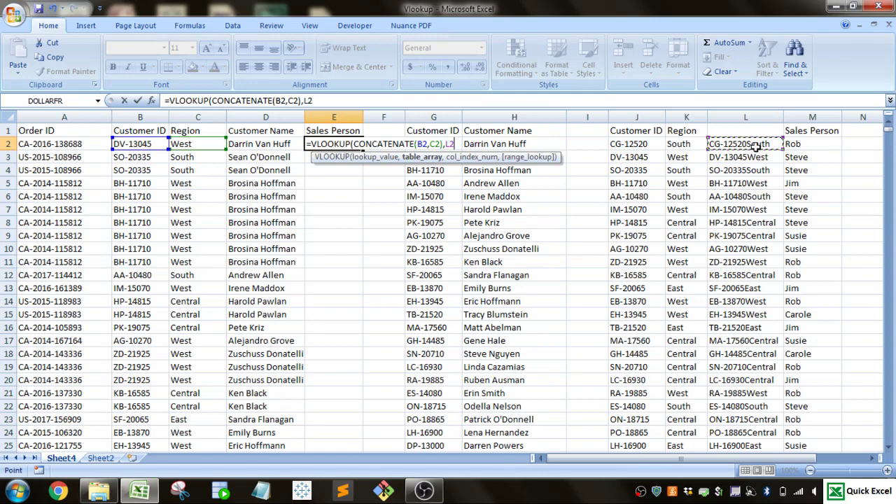
{"action": "key", "text": "shift+Right"}
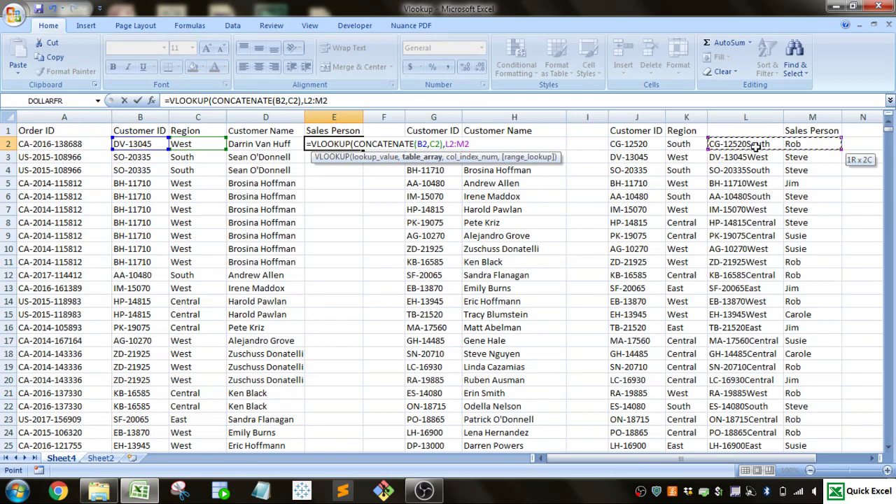
{"action": "key", "text": "ctrl+shift+Down"}
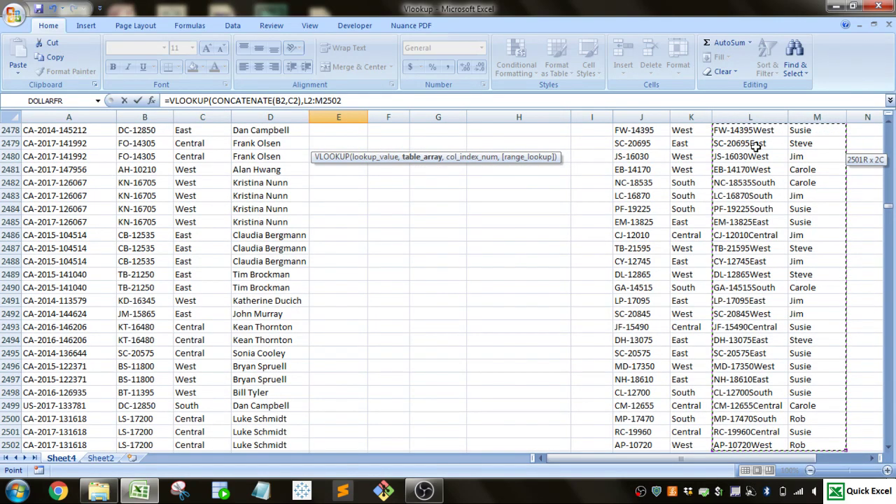
{"action": "key", "text": "F4"}
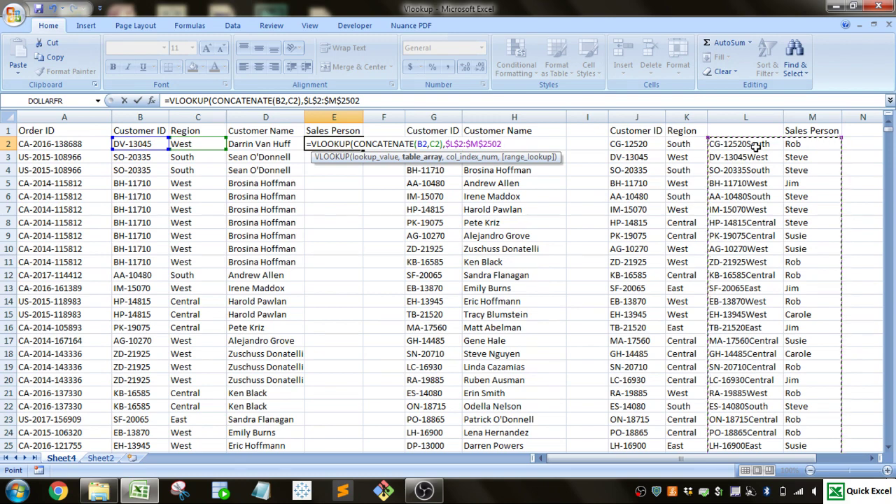
{"action": "type", "text": ","}
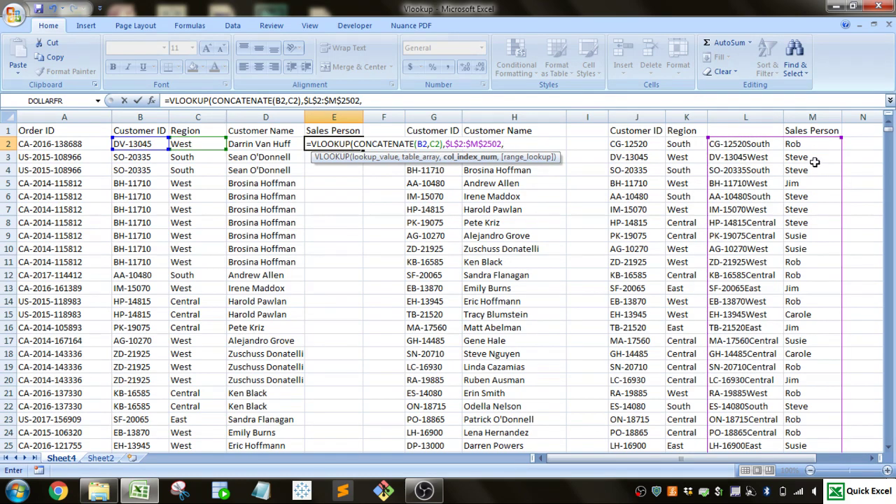
Complete the E2 VLOOKUP with column index 2 and FALSE for an exact match.
{"action": "type", "text": "2,"}
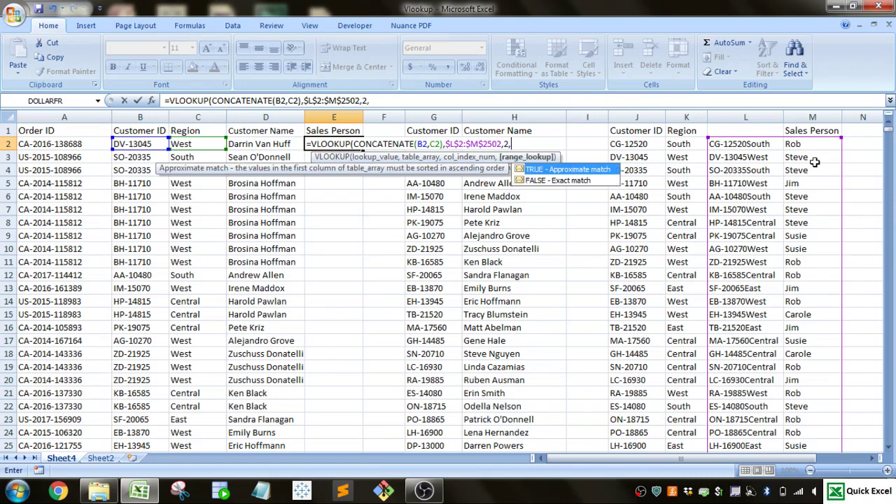
{"action": "key", "text": "Down"}
{"action": "key", "text": "Tab"}
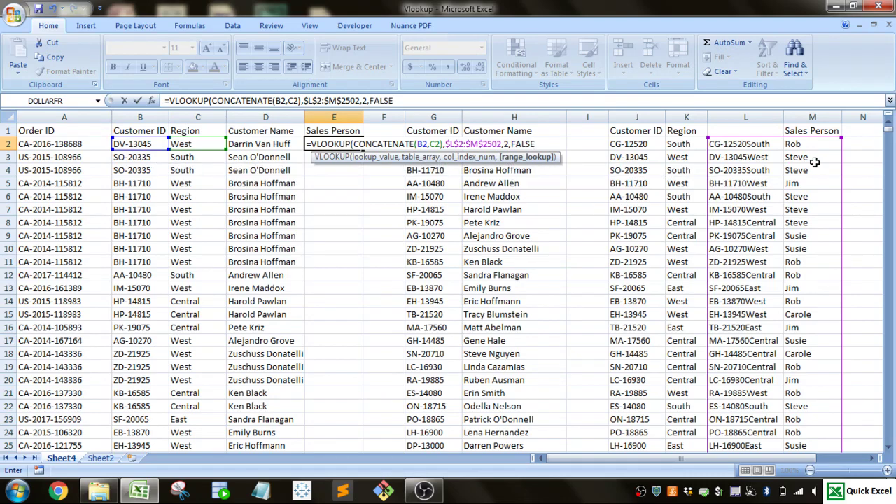
{"action": "type", "text": ")"}
{"action": "key", "text": "Return"}
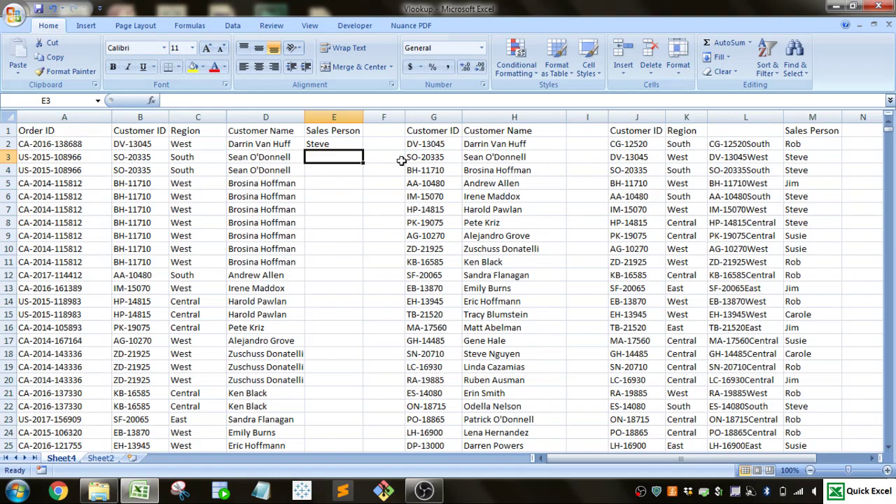
Fill the E2 formula down the order table's Sales Person column.
{"action": "left_click", "coordinate": [346, 133]}
{"action": "left_click", "coordinate": [346, 144]}
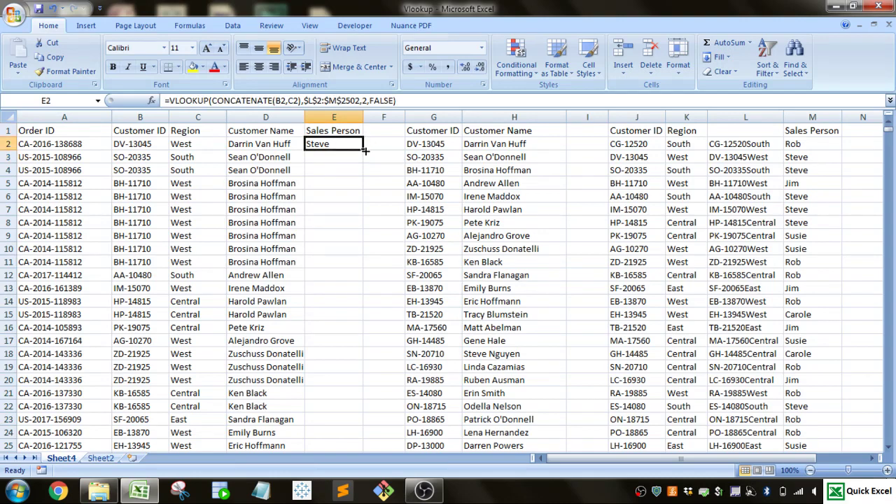
{"action": "double_click", "coordinate": [361, 150]}
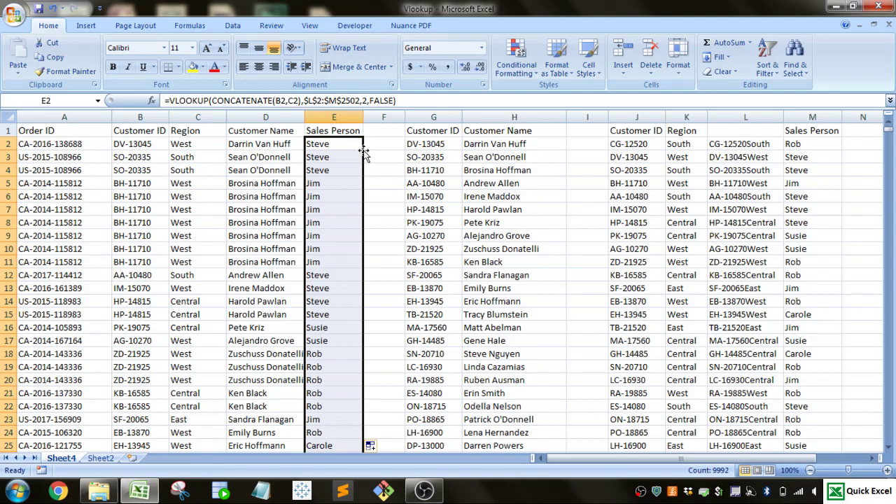
{"action": "left_click", "coordinate": [435, 184]}
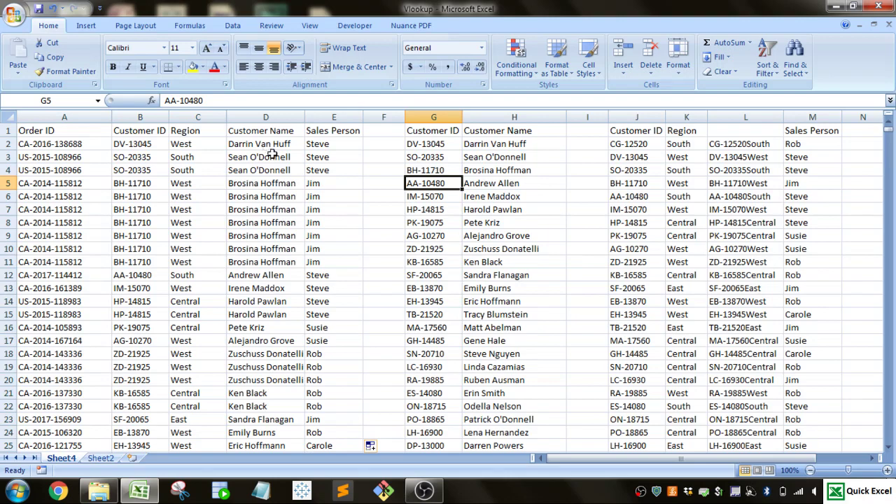
Delete the first customer entry in G2:H2 from the Customer Name lookup table, shifting the cells up.
{"action": "left_click_drag", "start_coordinate": [448, 145], "coordinate": [497, 143]}
{"action": "right_click", "coordinate": [497, 143]}
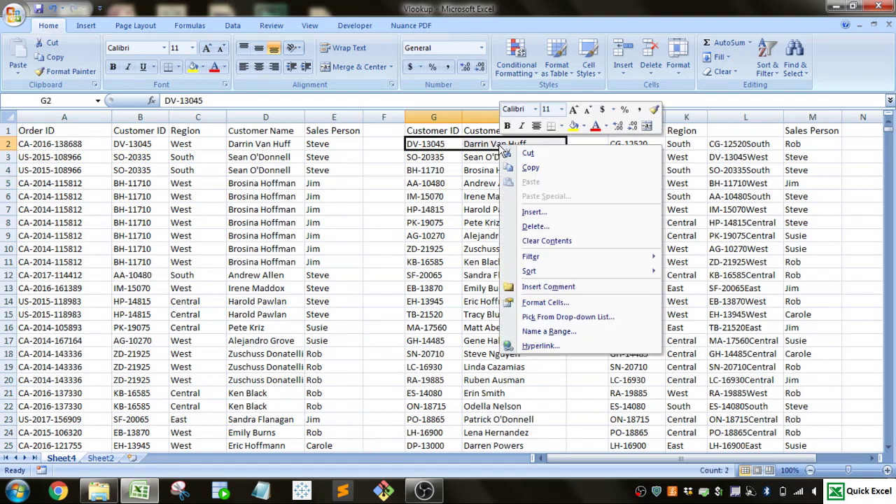
{"action": "left_click", "coordinate": [526, 229]}
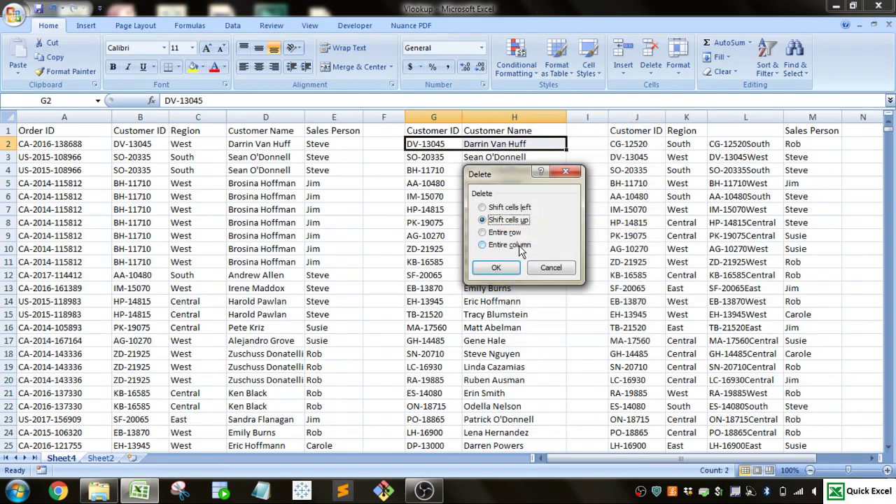
{"action": "left_click", "coordinate": [496, 269]}
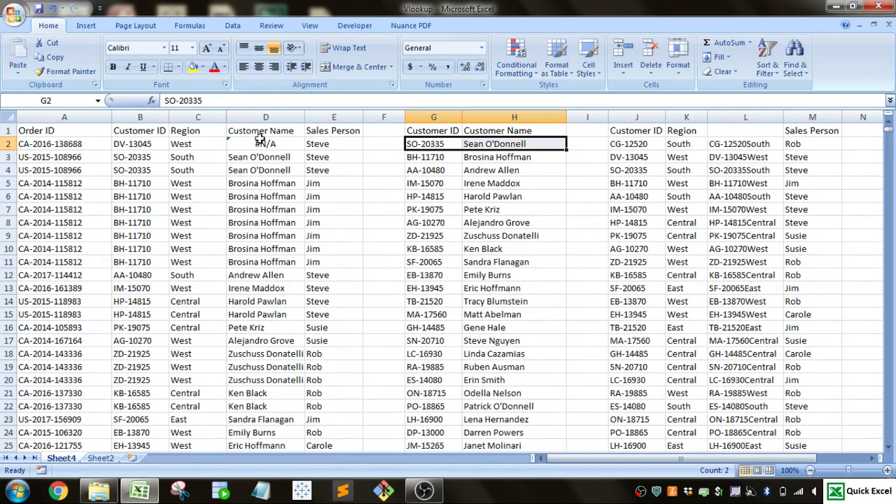
Wrap the VLOOKUP in D2 with IFERROR, returning an empty string "" on error.
{"action": "left_click", "coordinate": [266, 143]}
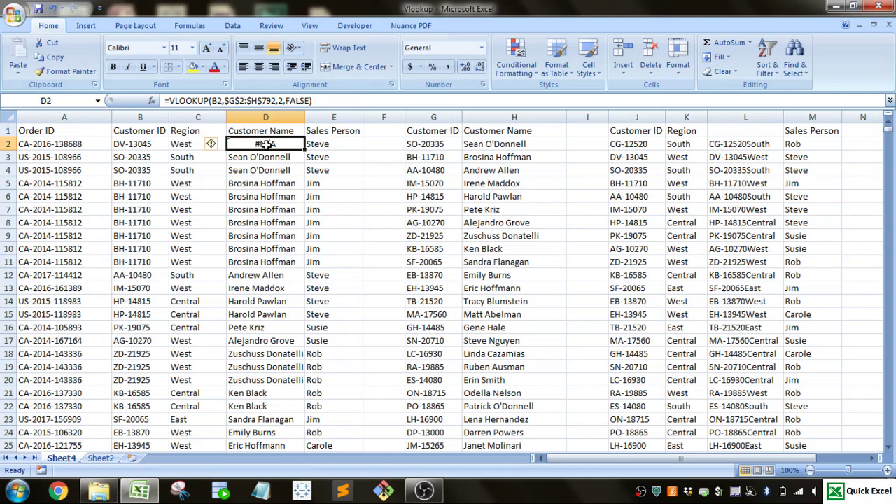
{"action": "left_click", "coordinate": [170, 100]}
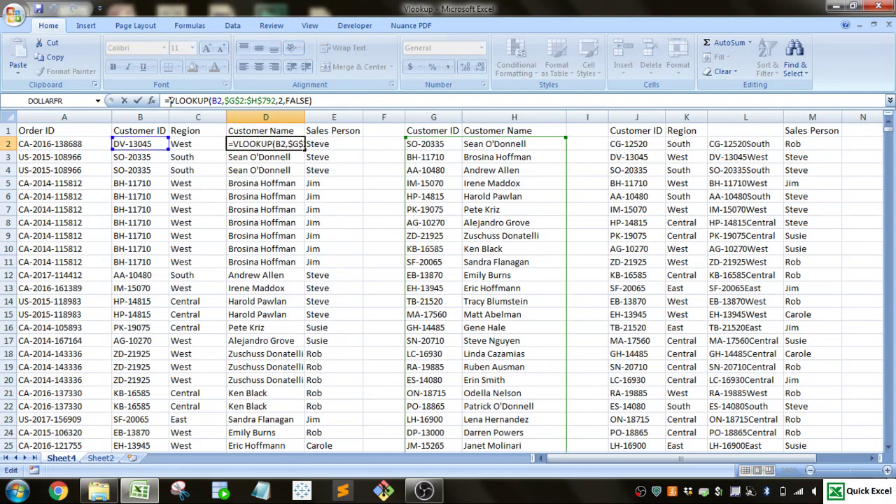
{"action": "type", "text": "if"}
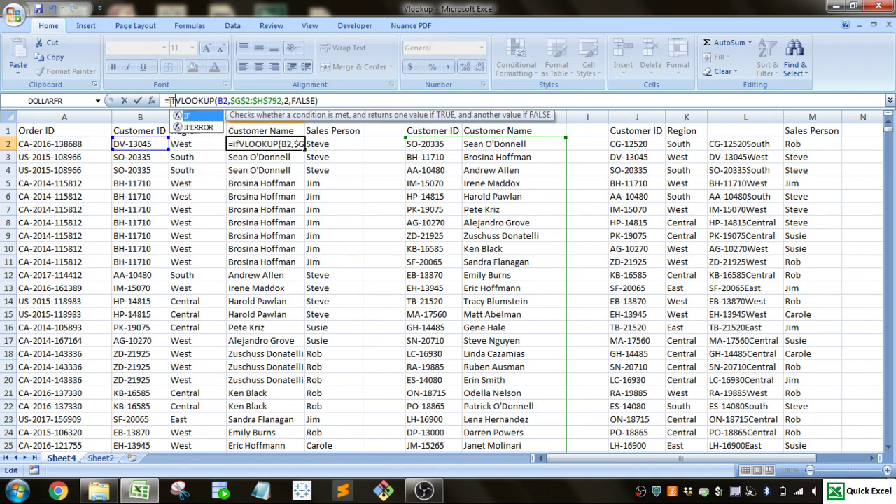
{"action": "key", "text": "Down"}
{"action": "key", "text": "Tab"}
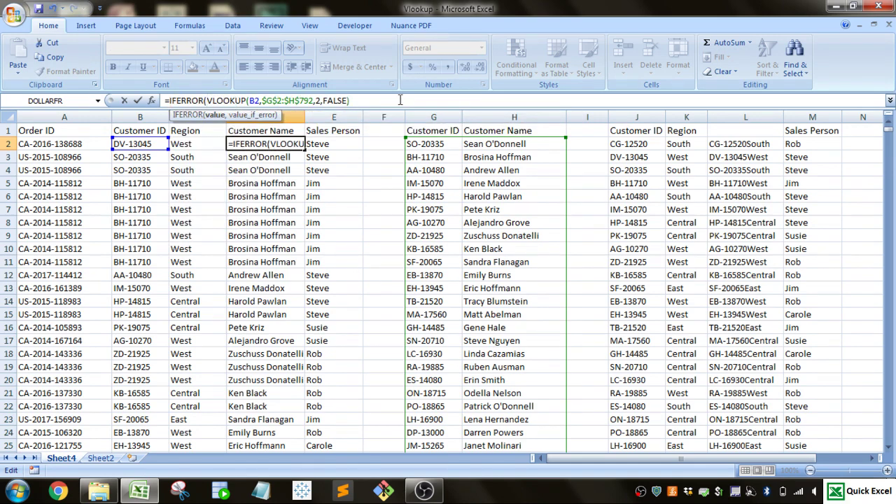
{"action": "type", "text": ","}
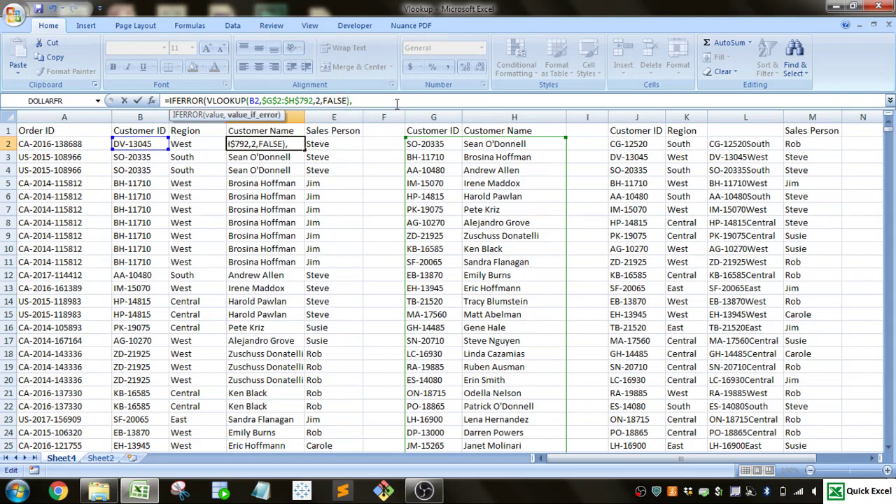
{"action": "type", "text": "\"\")"}
{"action": "key", "text": "Return"}
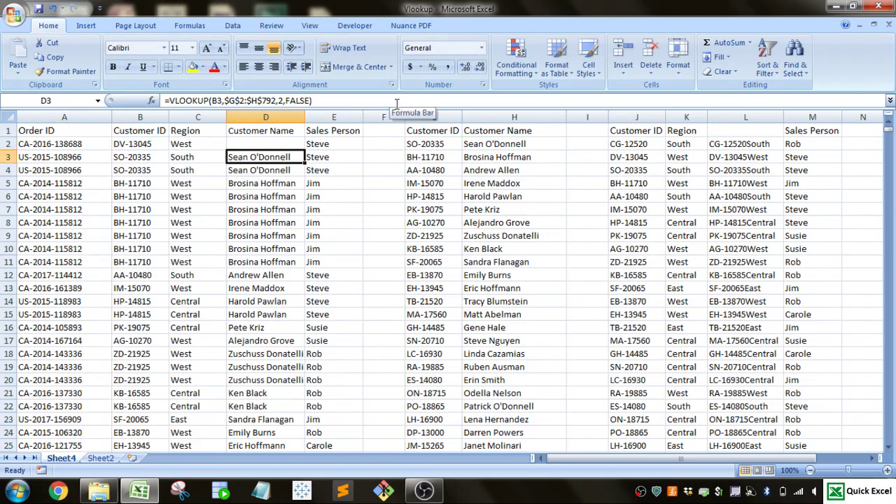
Fill the IFERROR formula from D2 down the Customer Name column.
{"action": "left_click", "coordinate": [279, 143]}
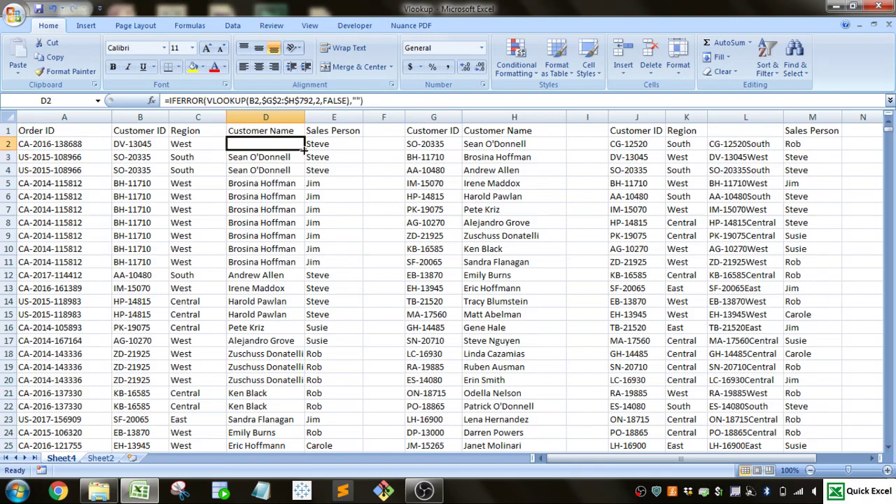
{"action": "double_click", "coordinate": [305, 149]}
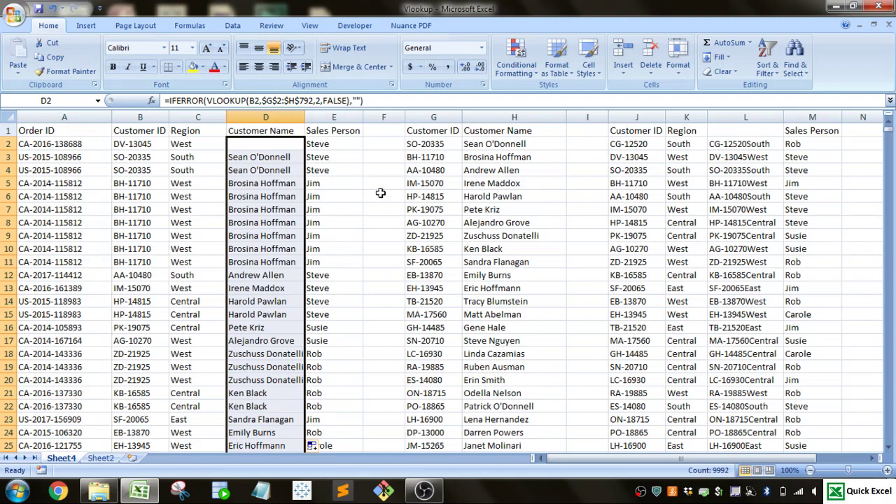
{"action": "left_click", "coordinate": [442, 118]}
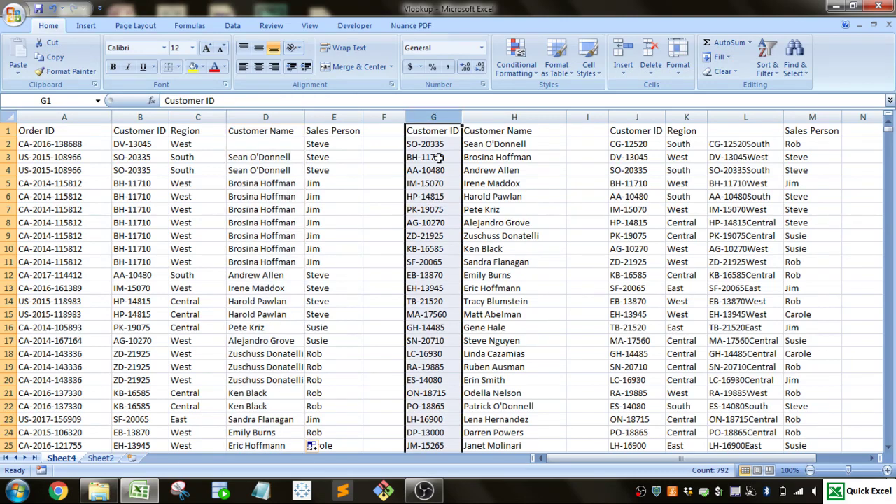
Insert blank cells at G3:H3 in the Customer Name lookup table, shifting the existing cells down.
{"action": "left_click_drag", "start_coordinate": [439, 157], "coordinate": [486, 160]}
{"action": "right_click", "coordinate": [488, 161]}
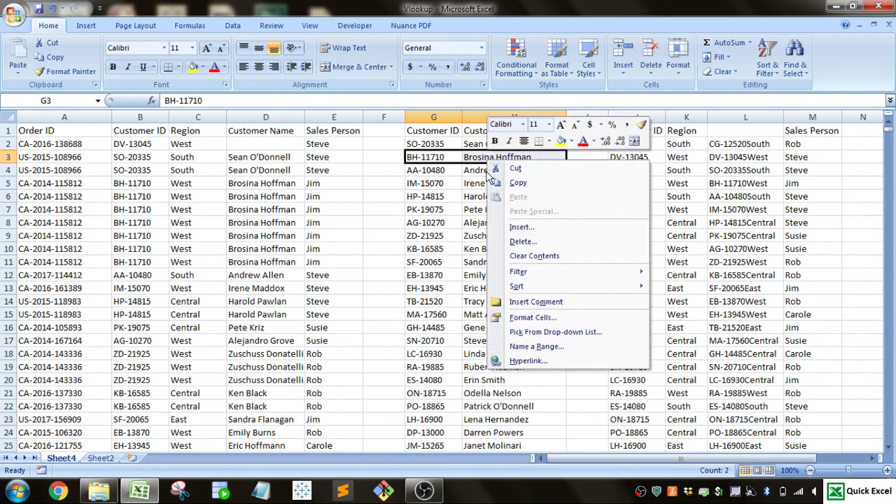
{"action": "left_click", "coordinate": [516, 228]}
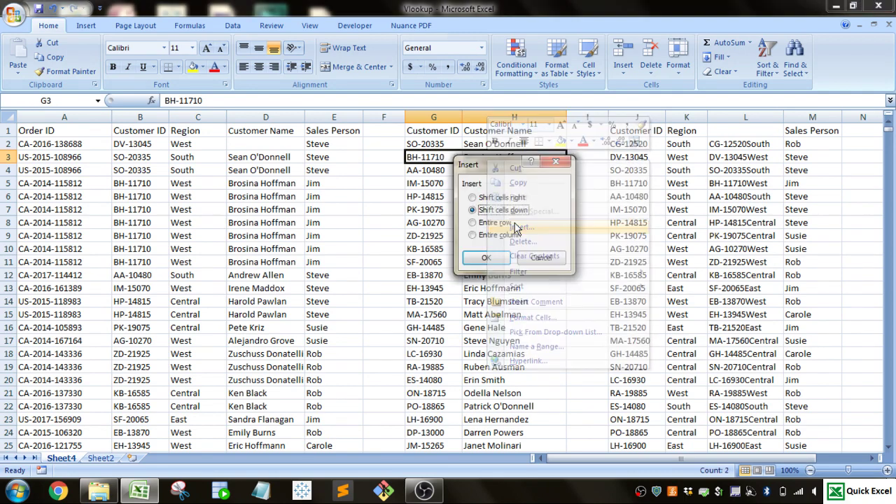
{"action": "left_click", "coordinate": [486, 260]}
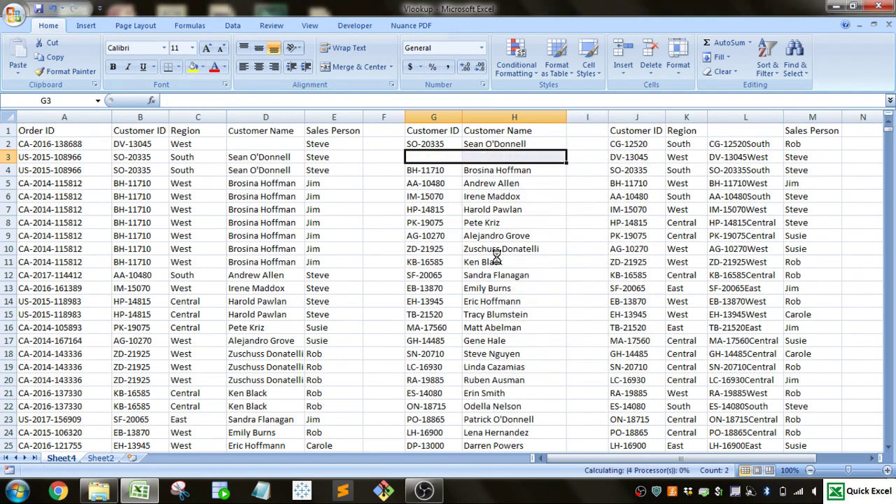
{"action": "left_click", "coordinate": [430, 144]}
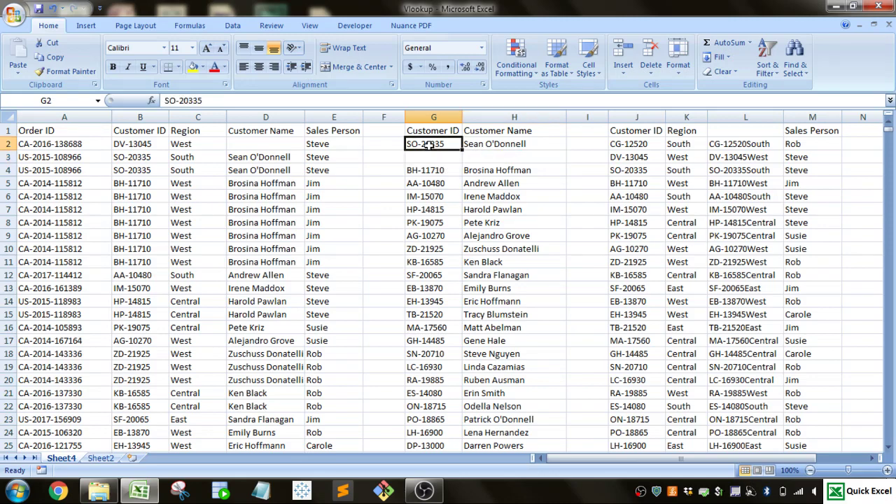
Copy the customer ID from G2 into G3 and enter a different customer's name in H3.
{"action": "key", "text": "ctrl+c"}
{"action": "left_click", "coordinate": [429, 156]}
{"action": "key", "text": "ctrl+v"}
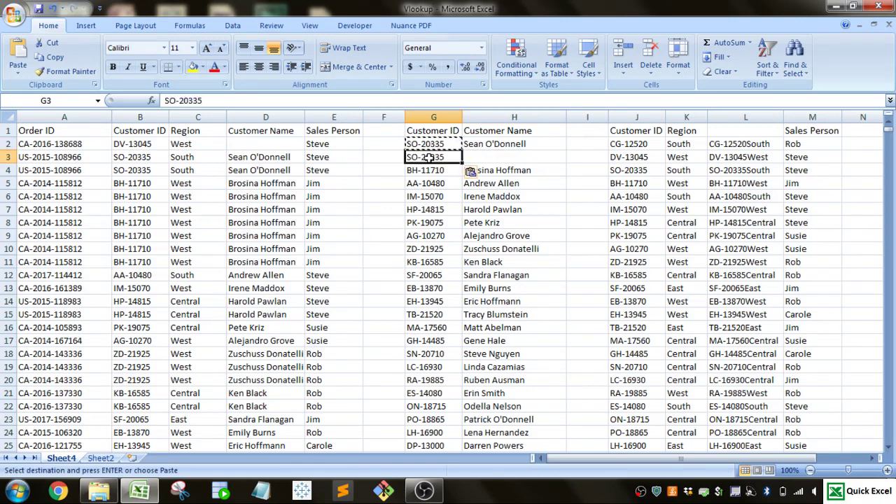
{"action": "left_click", "coordinate": [498, 157]}
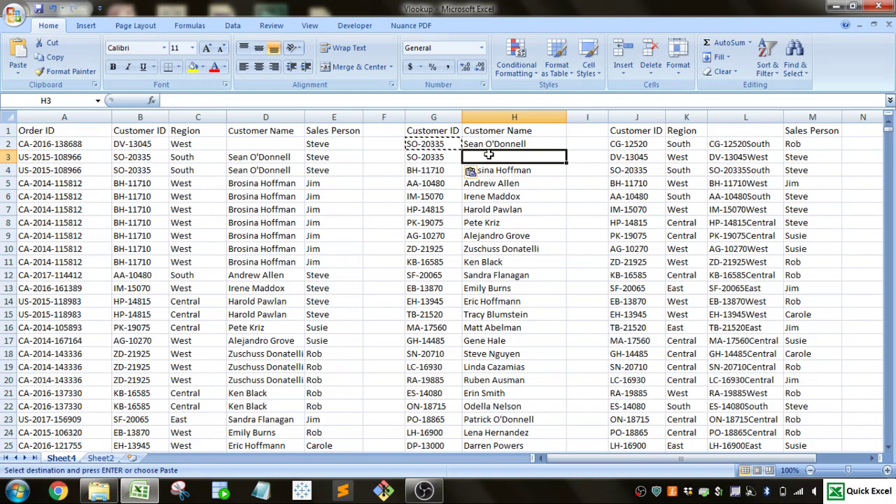
{"action": "type", "text": "Jim"}
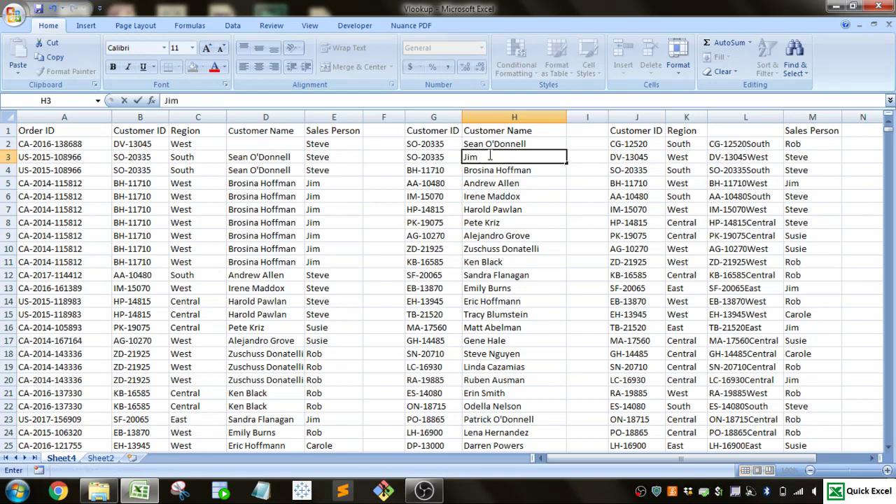
{"action": "type", "text": " O'Neil"}
{"action": "key", "text": "Return"}
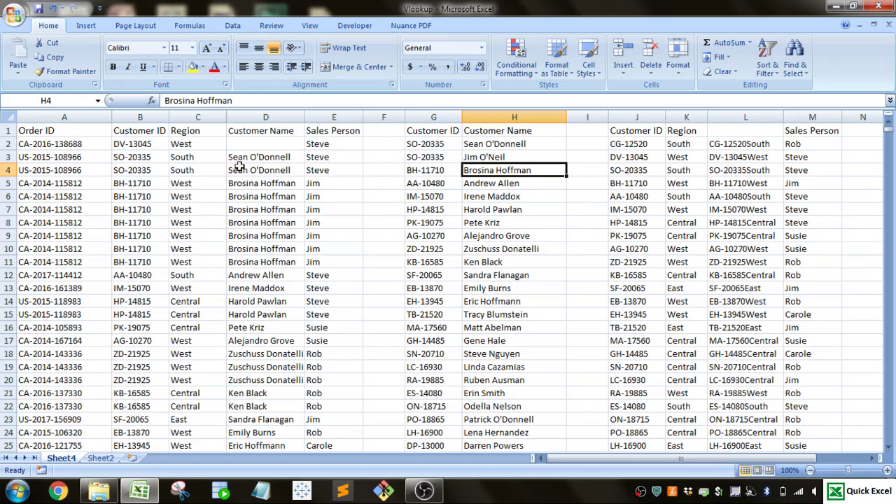
{"action": "left_click_drag", "start_coordinate": [448, 144], "coordinate": [474, 145]}
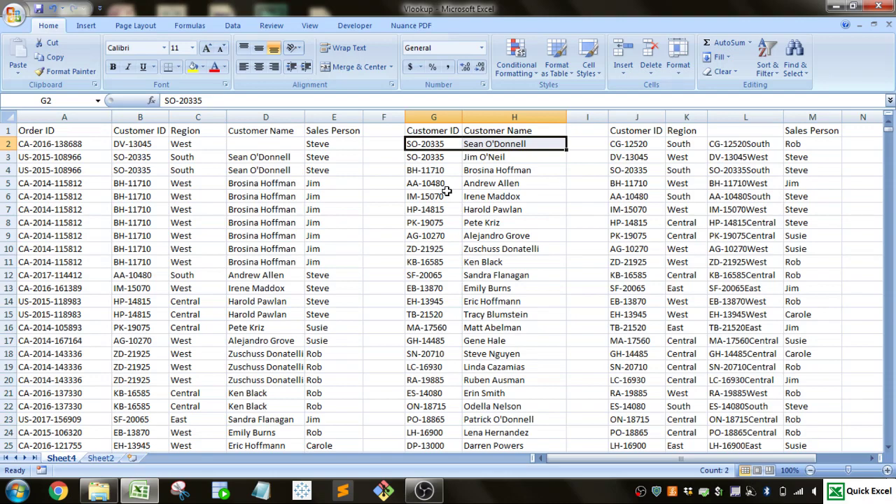
{"action": "left_click_drag", "start_coordinate": [439, 144], "coordinate": [491, 159]}
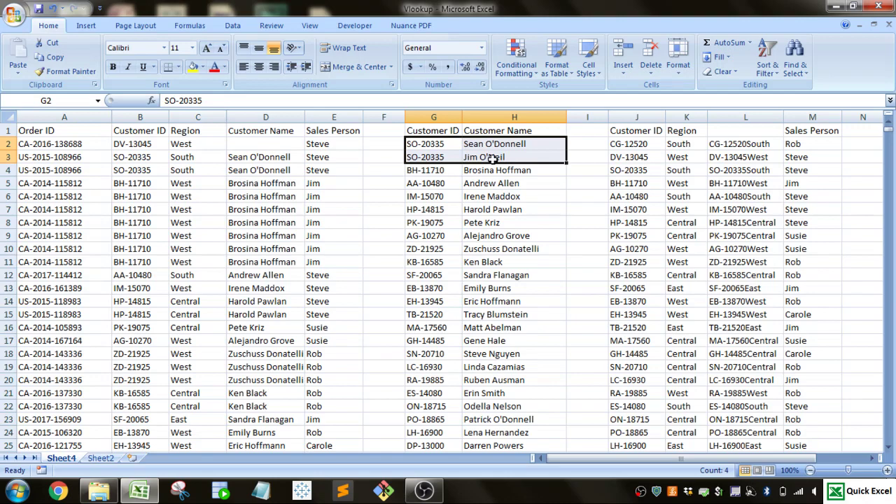
{"action": "left_click_drag", "start_coordinate": [452, 147], "coordinate": [484, 146]}
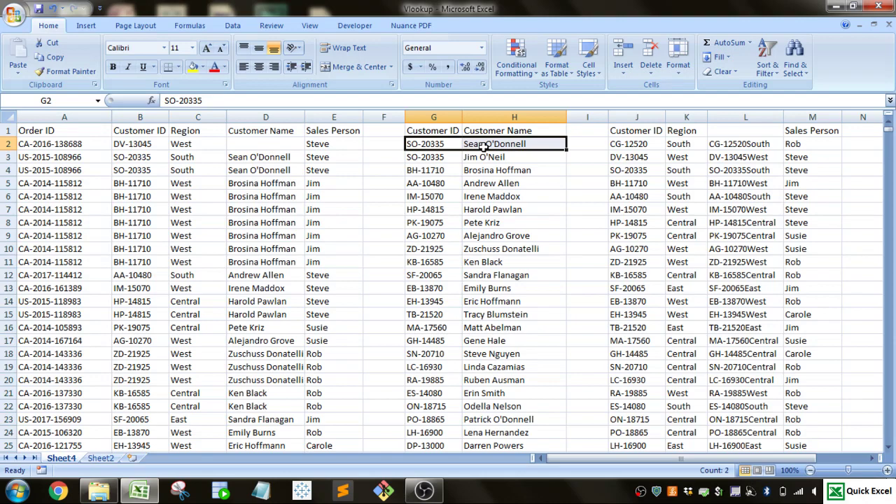
Open Sheet2 and examine the income brackets and their tax rates in A1:B5.
{"action": "left_click", "coordinate": [100, 459]}
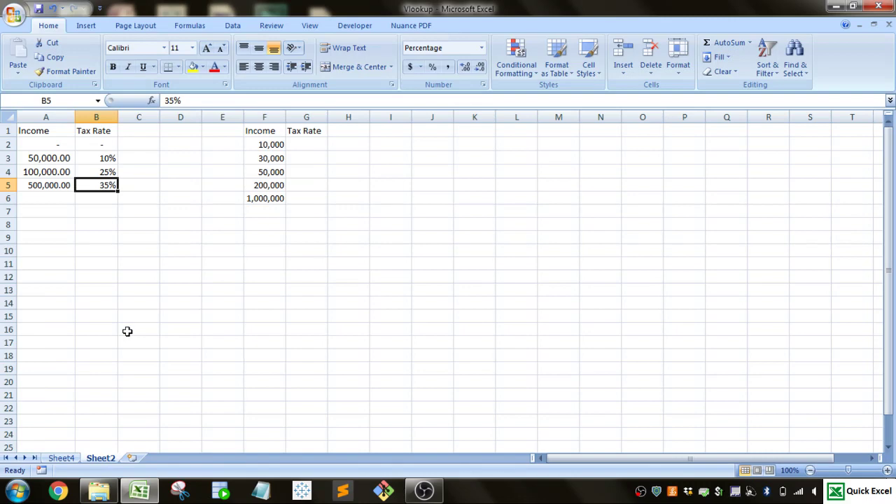
{"action": "left_click", "coordinate": [55, 130]}
{"action": "left_click", "coordinate": [84, 136]}
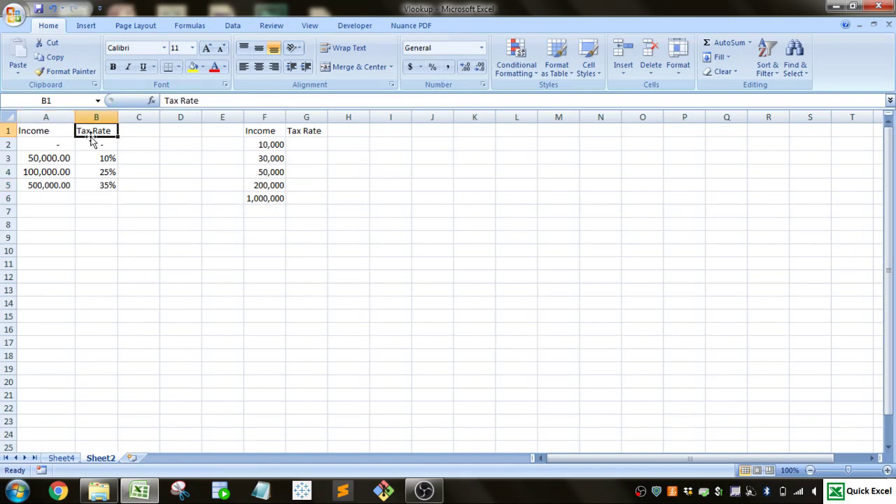
{"action": "left_click", "coordinate": [49, 144]}
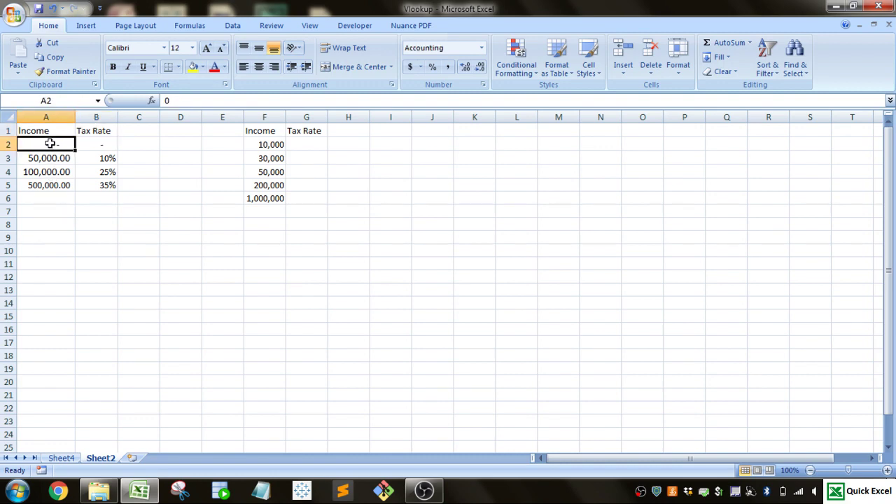
{"action": "left_click", "coordinate": [102, 145]}
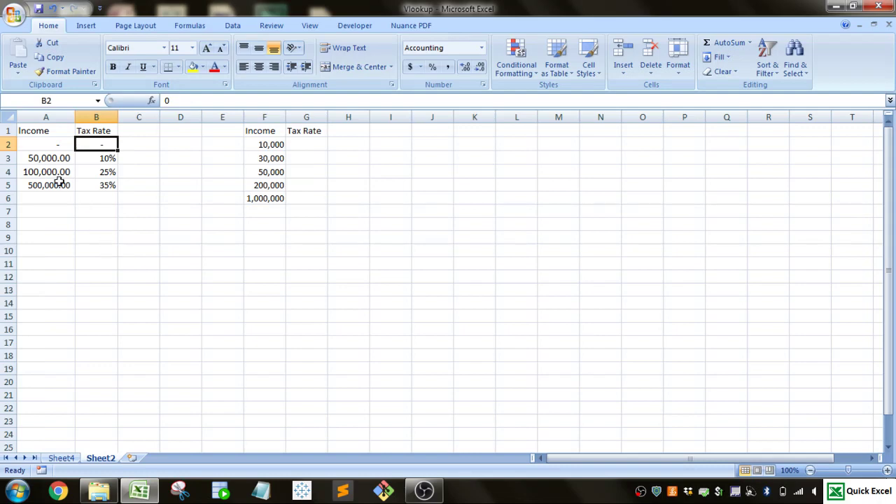
{"action": "left_click", "coordinate": [42, 159]}
{"action": "left_click", "coordinate": [46, 172]}
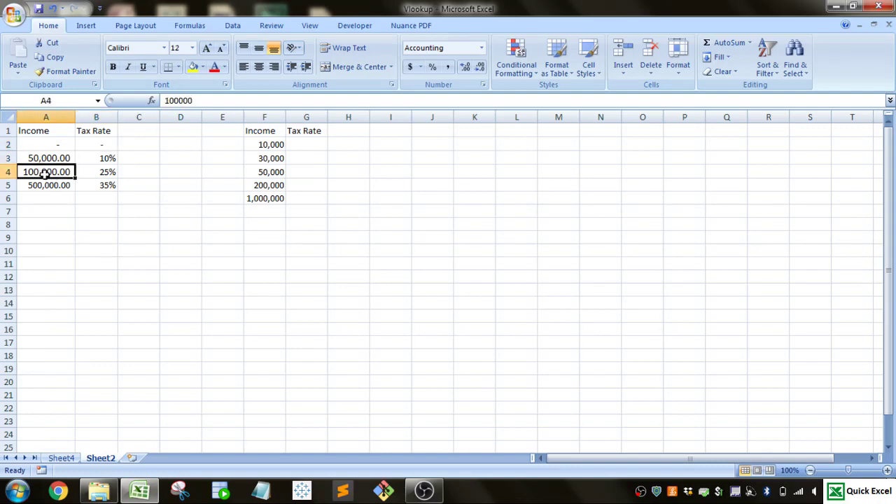
{"action": "left_click", "coordinate": [100, 158]}
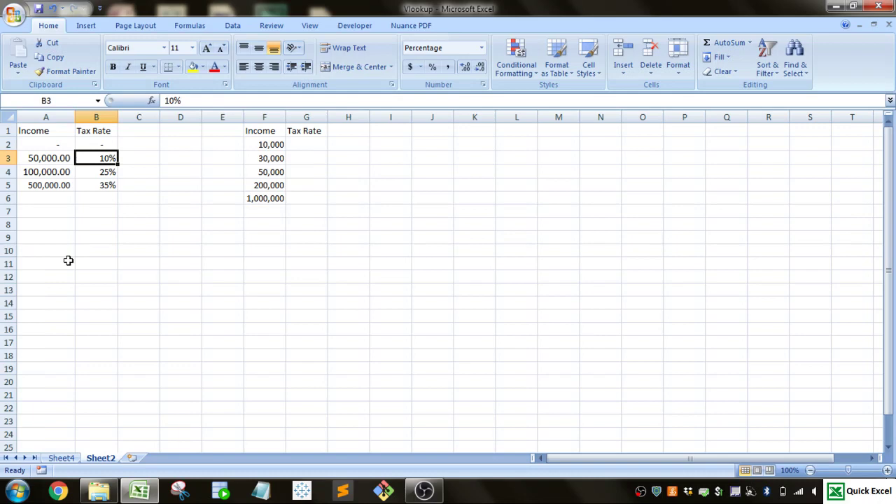
{"action": "left_click", "coordinate": [54, 174]}
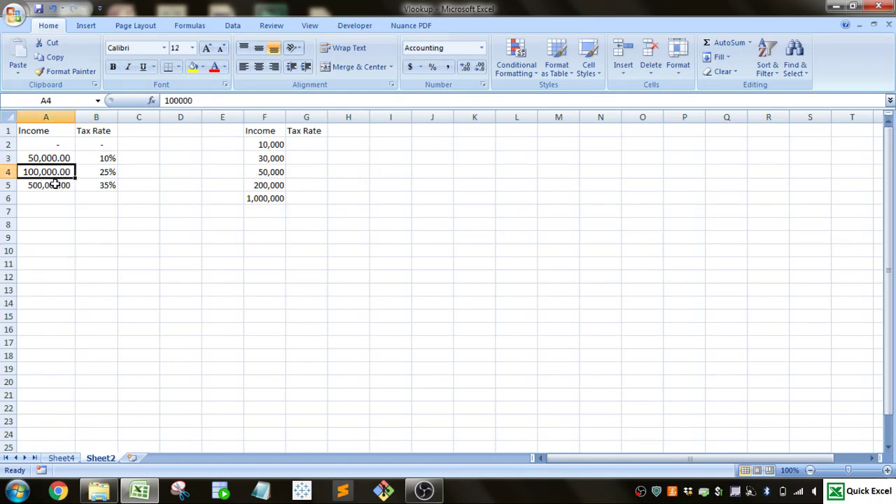
{"action": "left_click", "coordinate": [54, 184]}
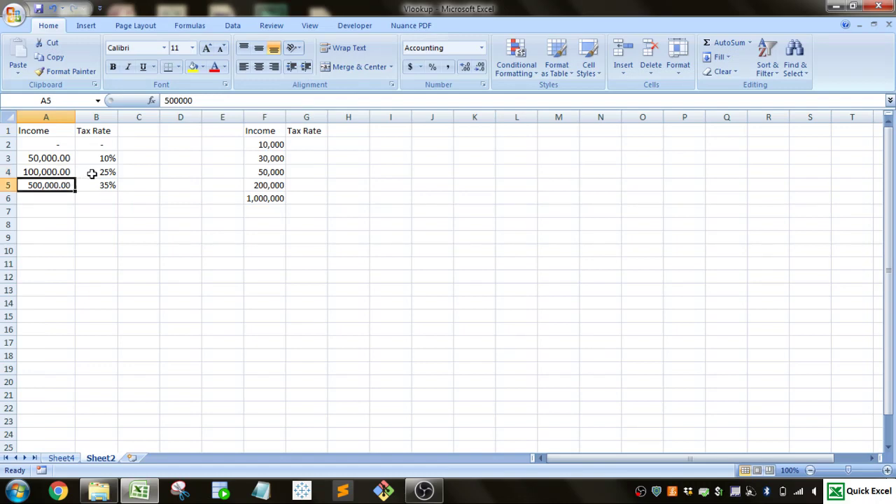
{"action": "left_click", "coordinate": [91, 174]}
{"action": "left_click", "coordinate": [60, 183]}
{"action": "left_click", "coordinate": [100, 187]}
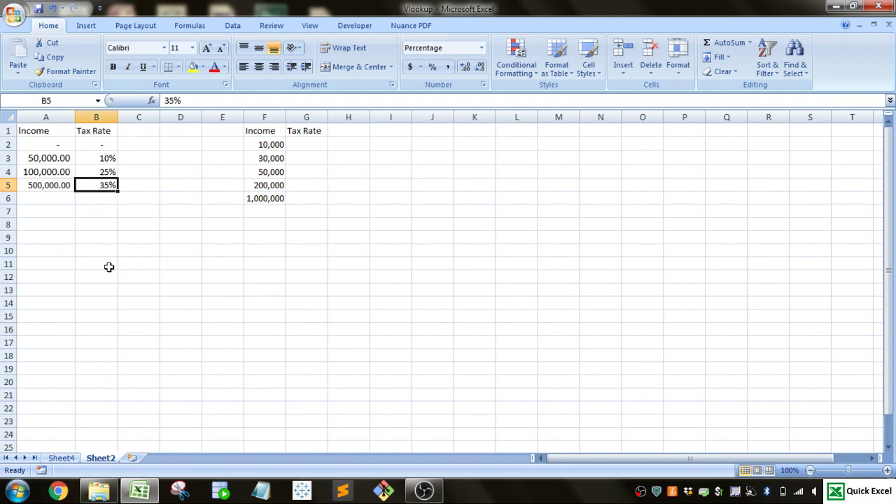
Enter =VLOOKUP(F2,$A$2:$B$5,2,TRUE) in G2 to look up the tax rate by approximate match.
{"action": "left_click", "coordinate": [318, 146]}
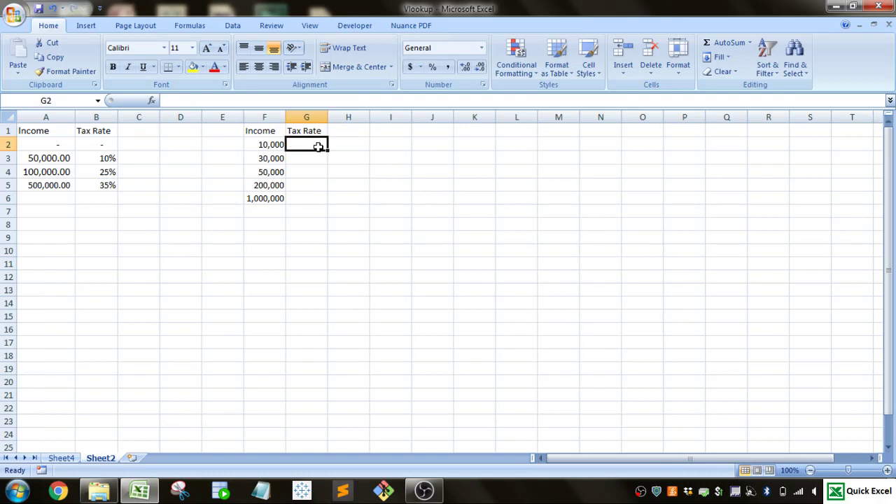
{"action": "type", "text": "="}
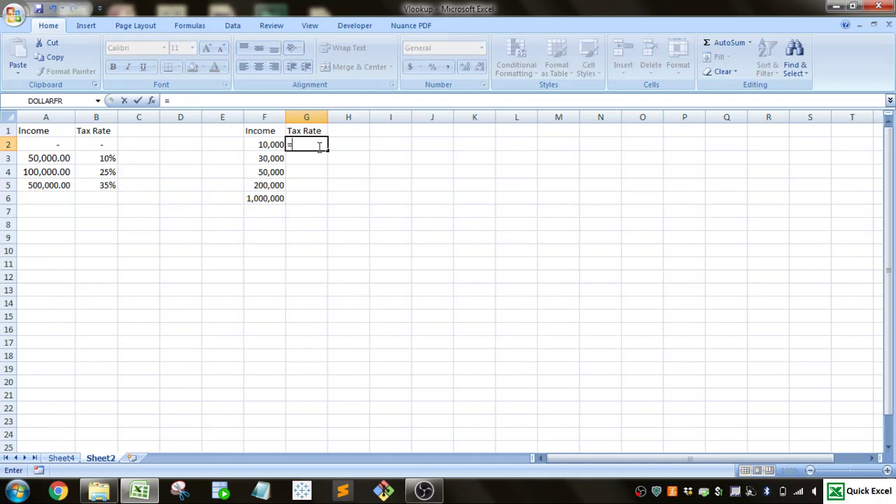
{"action": "type", "text": "vl"}
{"action": "key", "text": "Tab"}
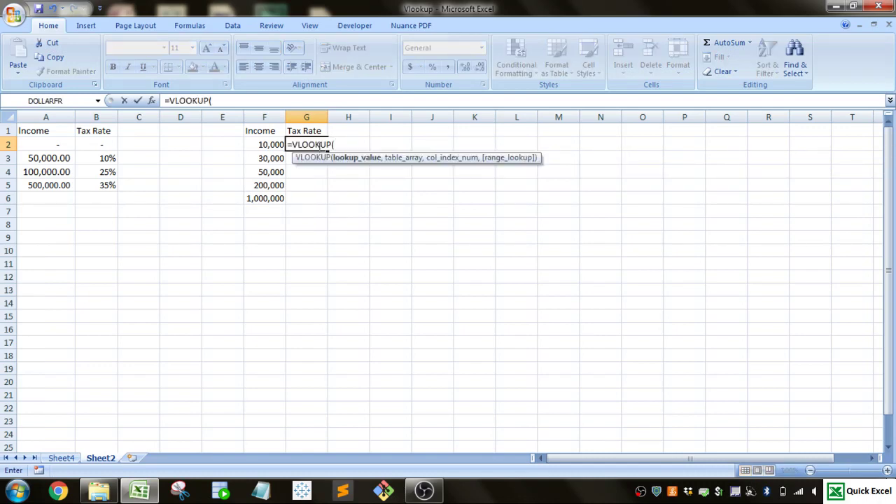
{"action": "left_click", "coordinate": [257, 144]}
{"action": "type", "text": ","}
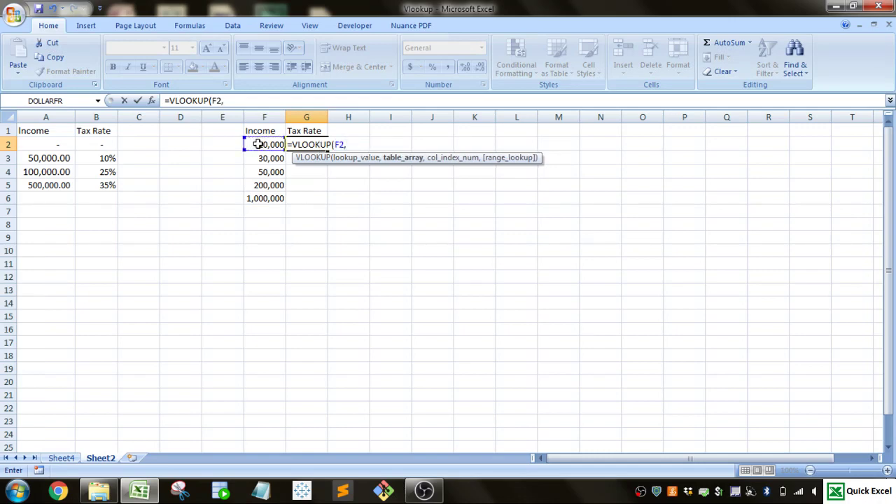
{"action": "left_click_drag", "start_coordinate": [60, 146], "coordinate": [92, 183]}
{"action": "key", "text": "F4"}
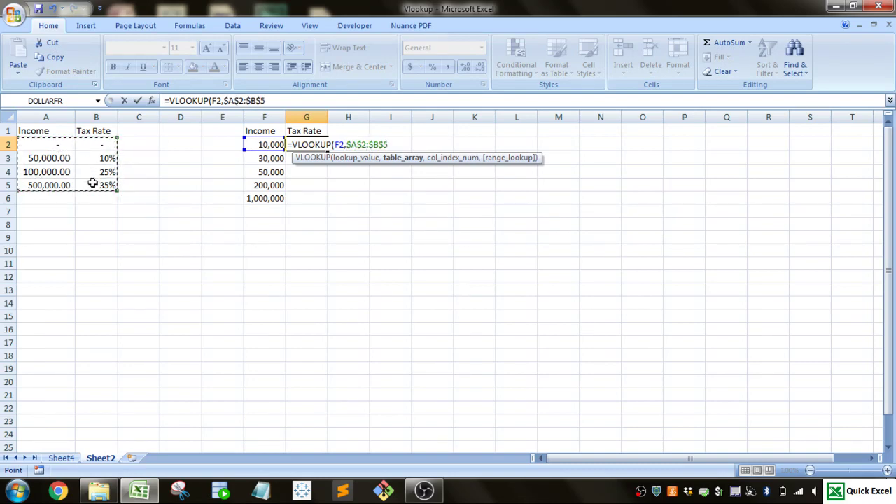
{"action": "type", "text": ","}
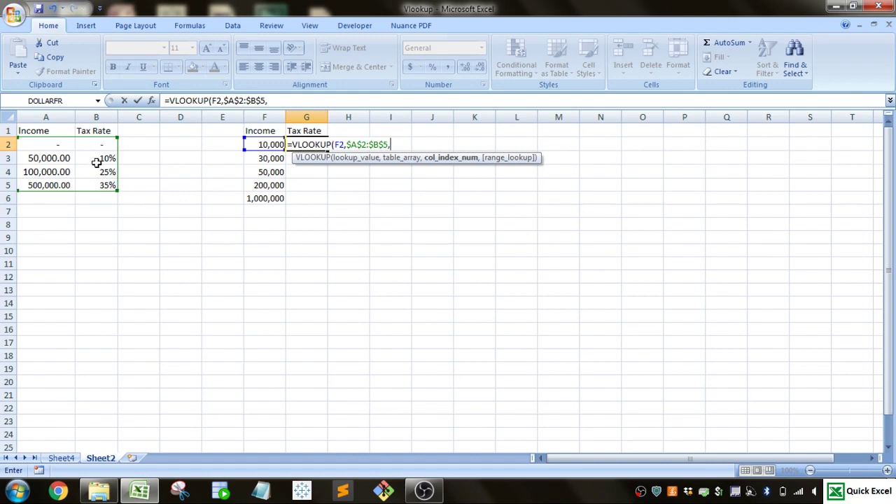
{"action": "type", "text": "2,"}
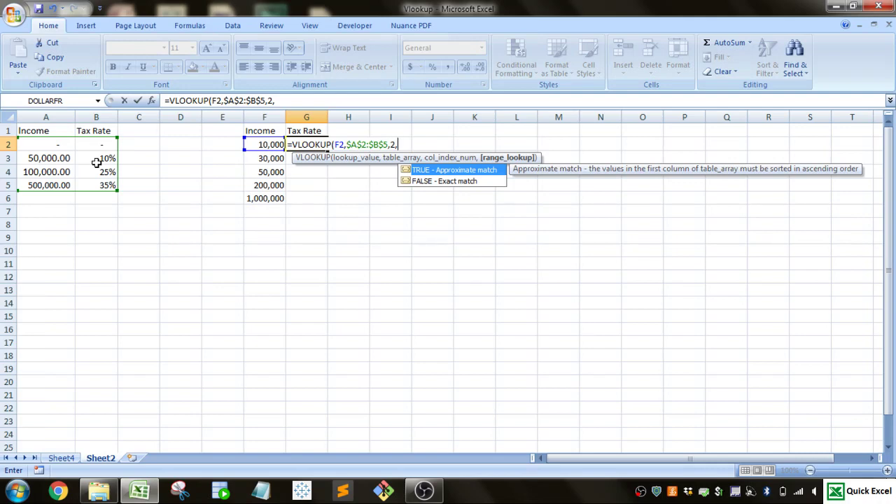
{"action": "key", "text": "Tab"}
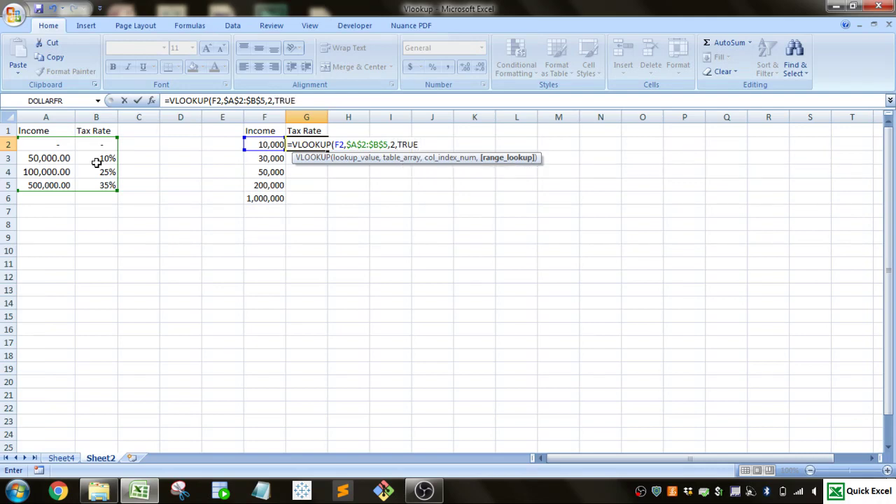
{"action": "type", "text": ")"}
{"action": "key", "text": "Return"}
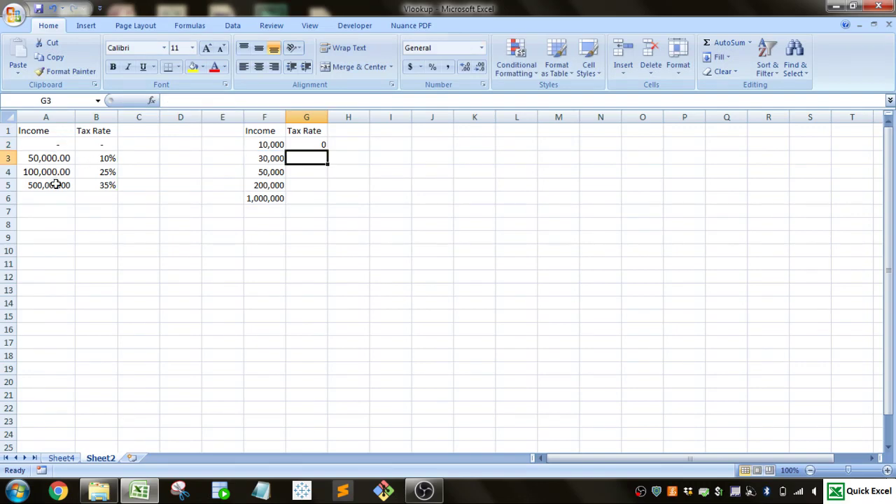
Fill the approximate-match VLOOKUP from G2 down to G6 in the Tax Rate column.
{"action": "left_click", "coordinate": [322, 143]}
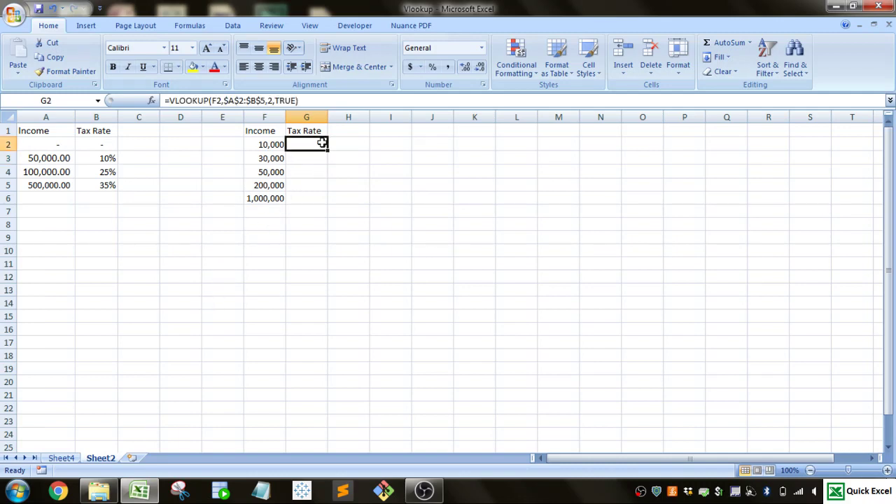
{"action": "left_click", "coordinate": [281, 143]}
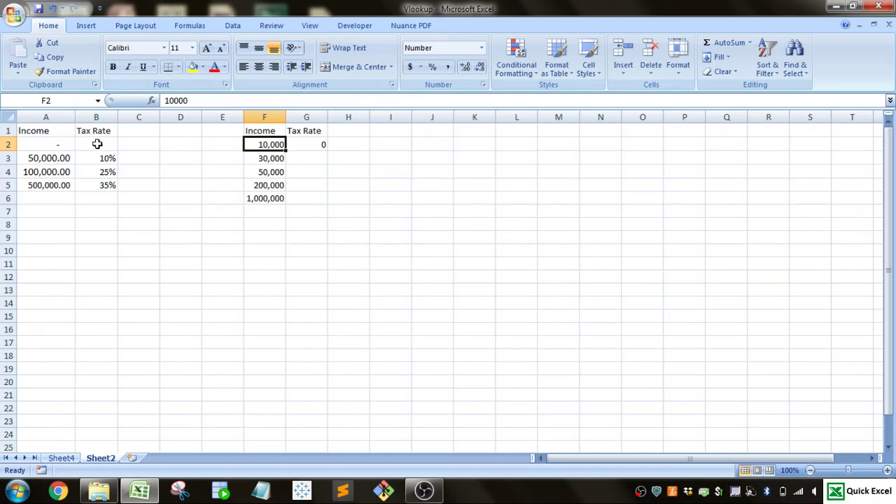
{"action": "left_click", "coordinate": [308, 144]}
{"action": "left_click_drag", "start_coordinate": [332, 148], "coordinate": [327, 203]}
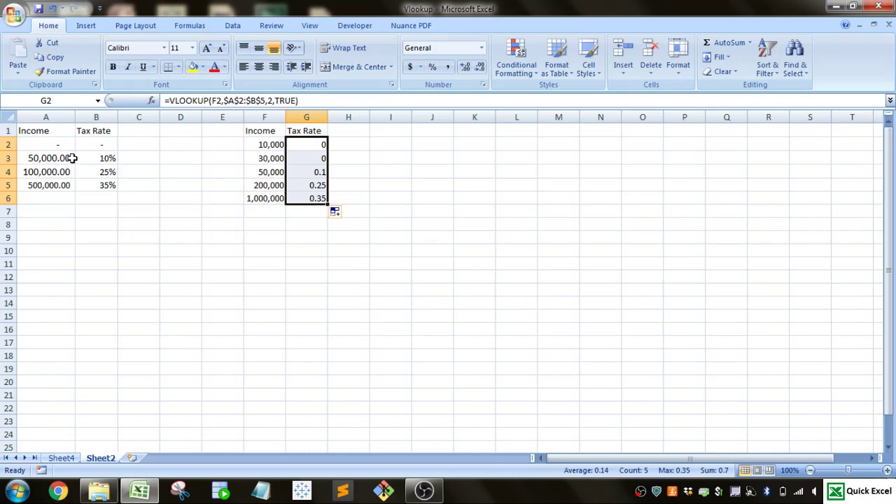
{"action": "left_click", "coordinate": [258, 187]}
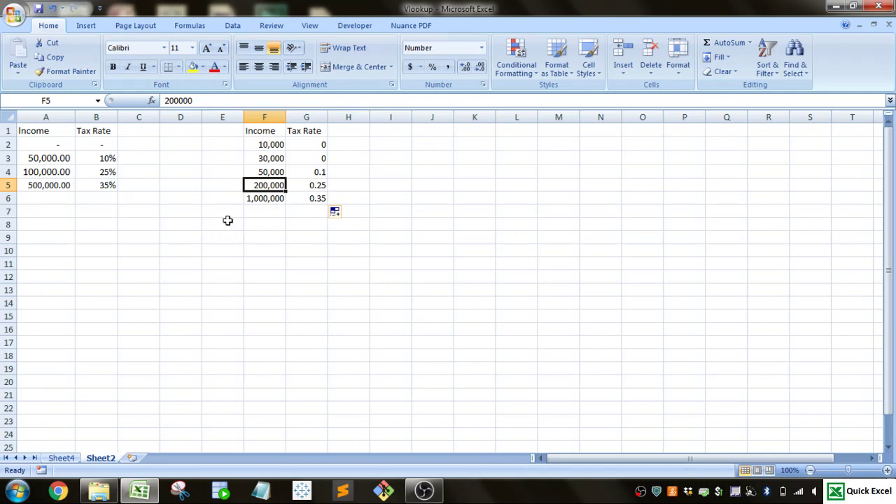
{"action": "left_click", "coordinate": [111, 185]}
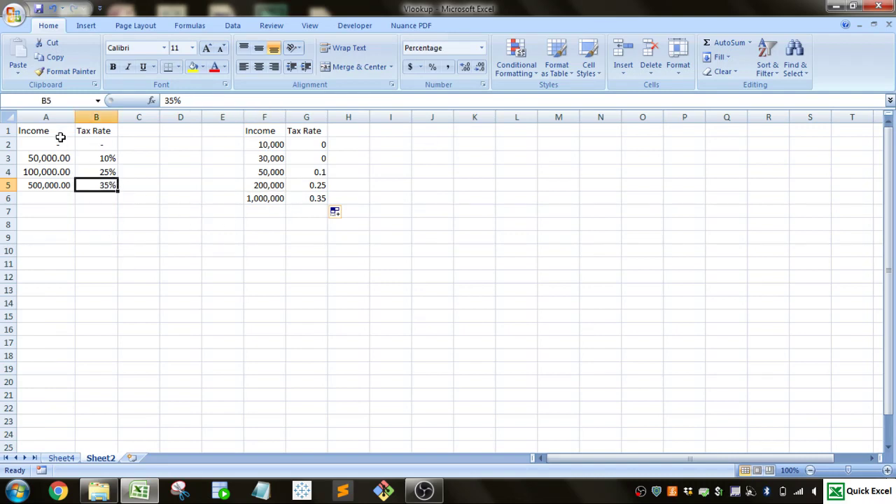
{"action": "left_click_drag", "start_coordinate": [56, 145], "coordinate": [98, 183]}
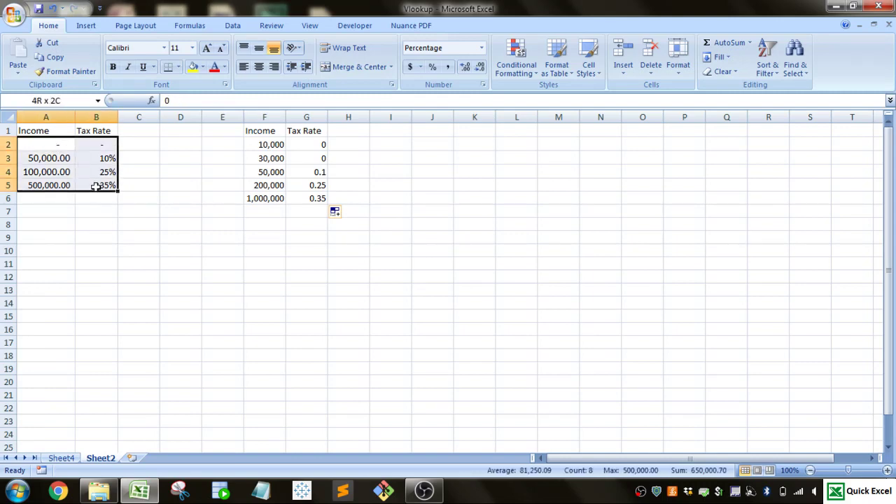
{"action": "left_click", "coordinate": [239, 27]}
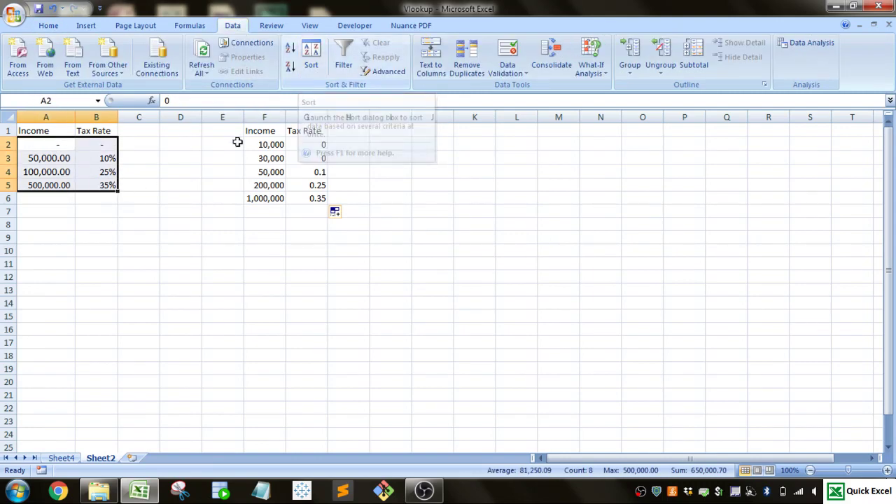
Swap the 50,000 and 100,000 bracket rows in A3:B4 and check the looked-up tax rates in F2:G4.
{"action": "left_click_drag", "start_coordinate": [51, 160], "coordinate": [79, 154]}
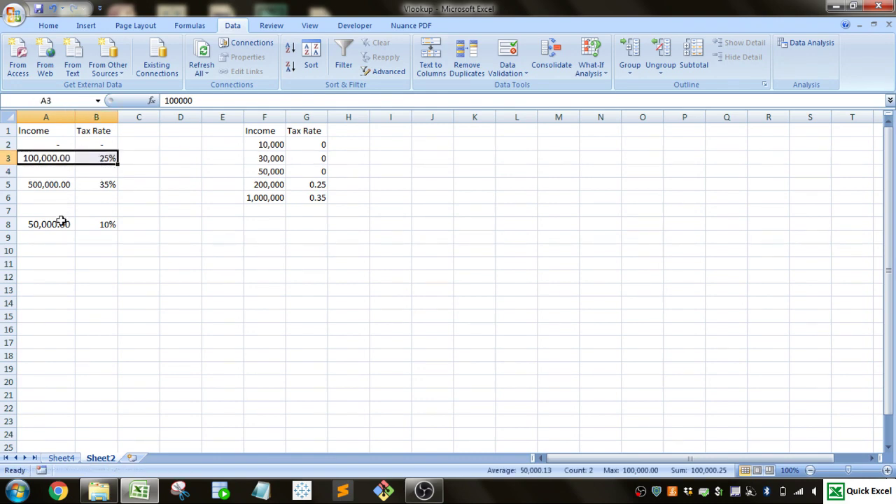
{"action": "left_click_drag", "start_coordinate": [61, 221], "coordinate": [75, 169]}
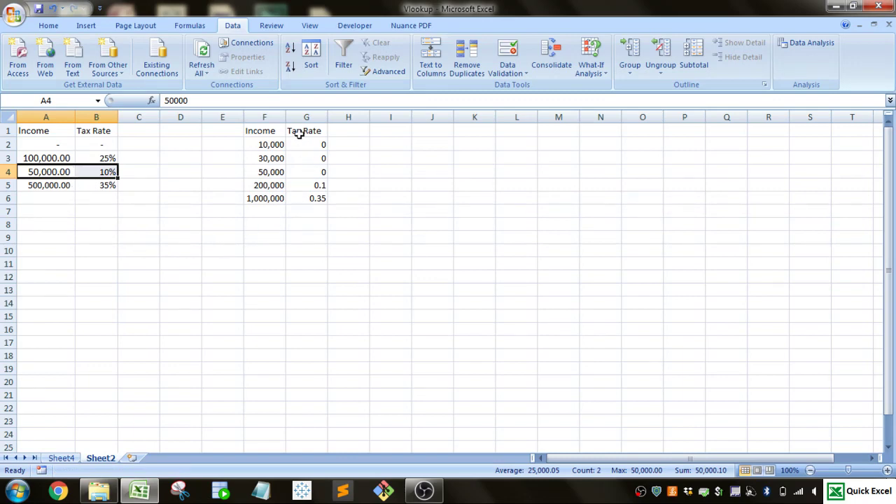
{"action": "left_click", "coordinate": [269, 173]}
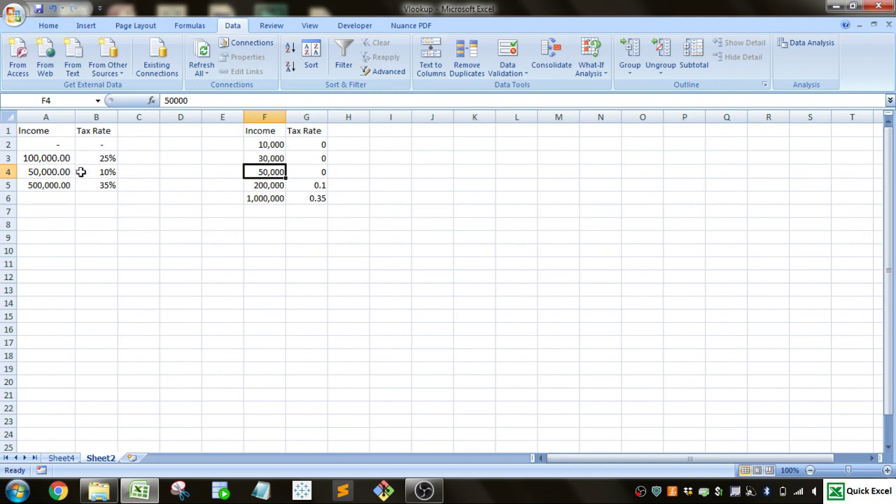
{"action": "left_click", "coordinate": [53, 147]}
{"action": "left_click", "coordinate": [52, 159]}
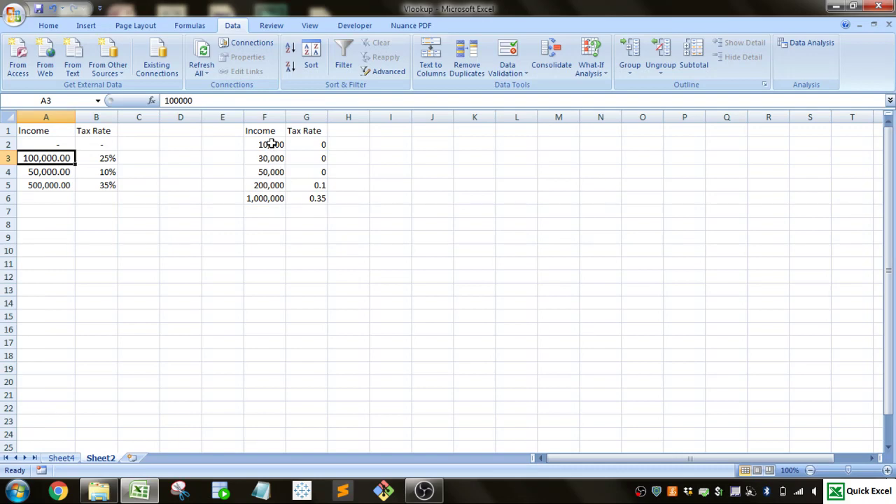
{"action": "left_click_drag", "start_coordinate": [270, 144], "coordinate": [301, 169]}
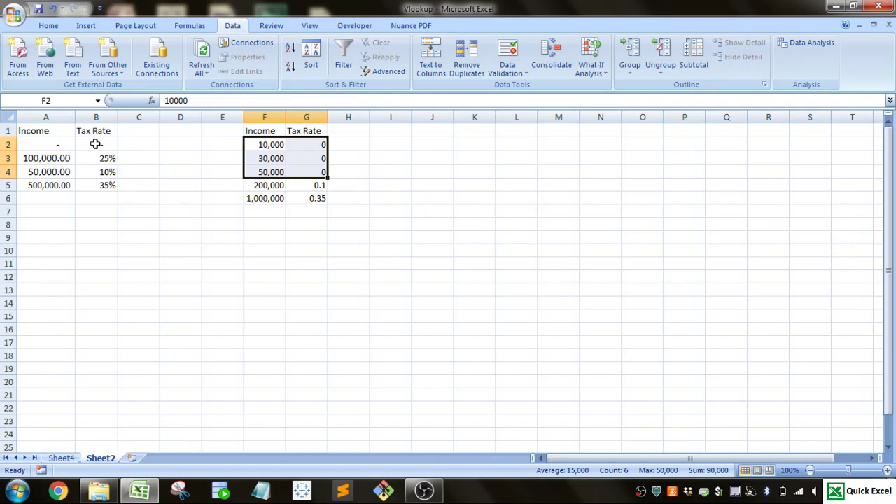
{"action": "left_click_drag", "start_coordinate": [63, 146], "coordinate": [97, 183]}
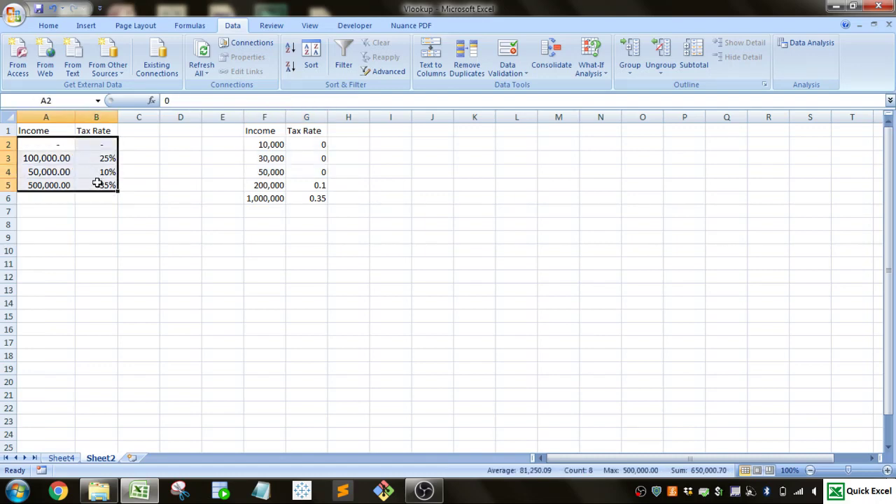
{"action": "left_click", "coordinate": [316, 70]}
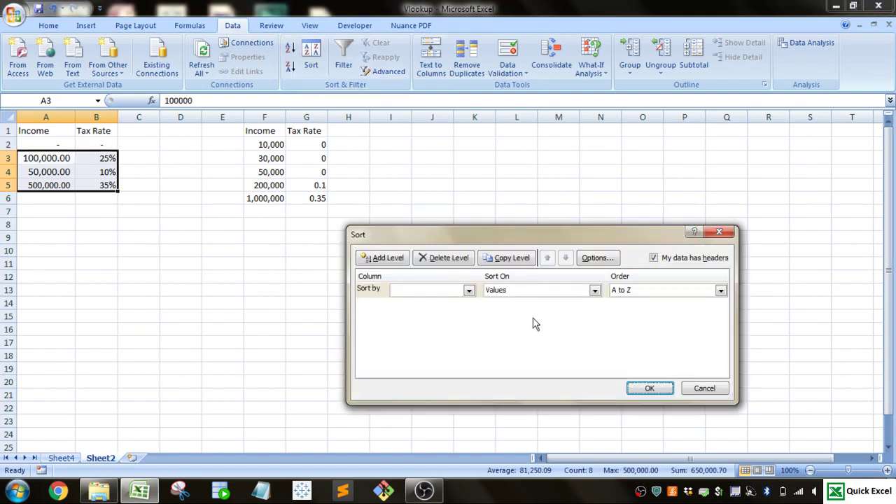
{"action": "left_click", "coordinate": [630, 388]}
{"action": "left_click", "coordinate": [449, 278]}
{"action": "left_click", "coordinate": [723, 388]}
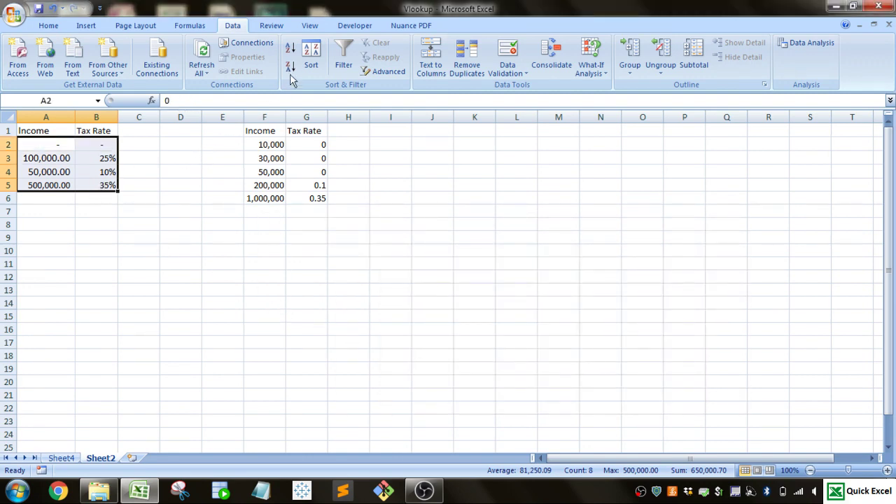